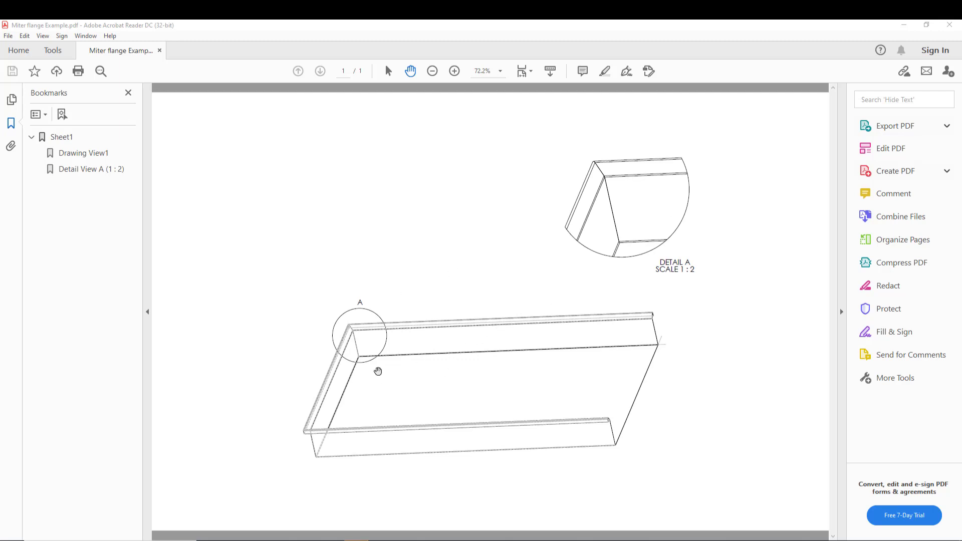
Examine the miter flange drawing, comparing the full tray view with the mitered corner shown in Detail A.
ctrl+scroll(378, 370, up, 2)
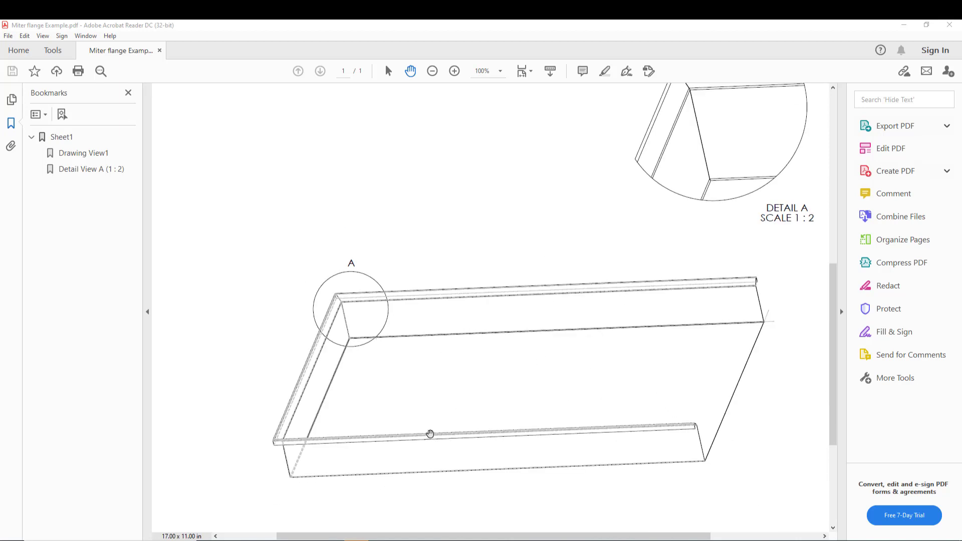
scroll(447, 406, down, 1)
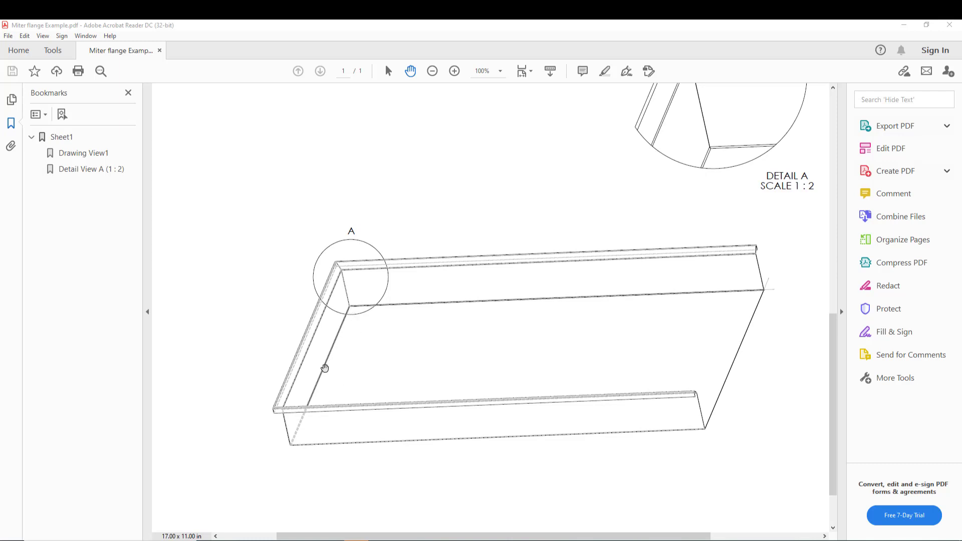
mouse_move(717, 227)
mouse_down()
mouse_move(606, 348)
mouse_move(608, 361)
mouse_up()
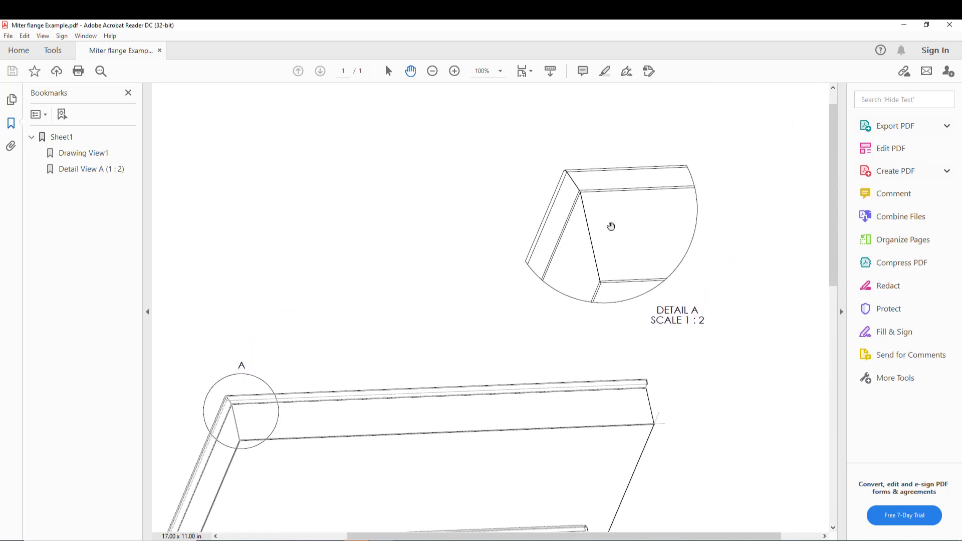
ctrl+scroll(611, 226, up, 2)
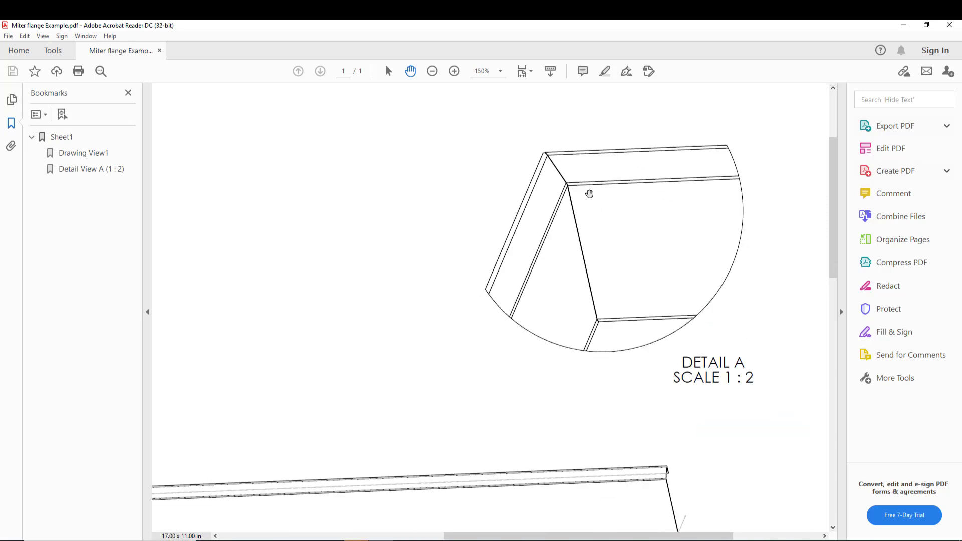
drag(589, 194, 537, 263)
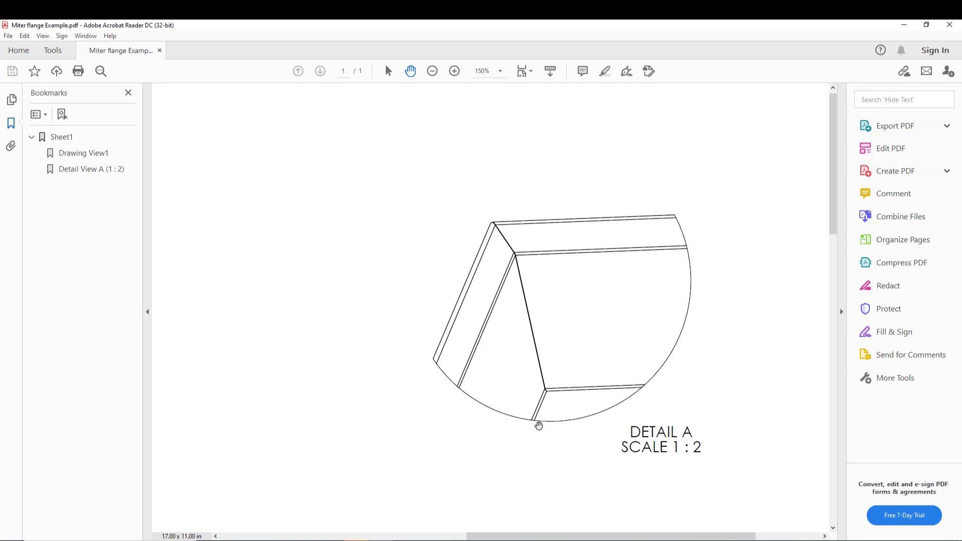
key(ctrl+0)
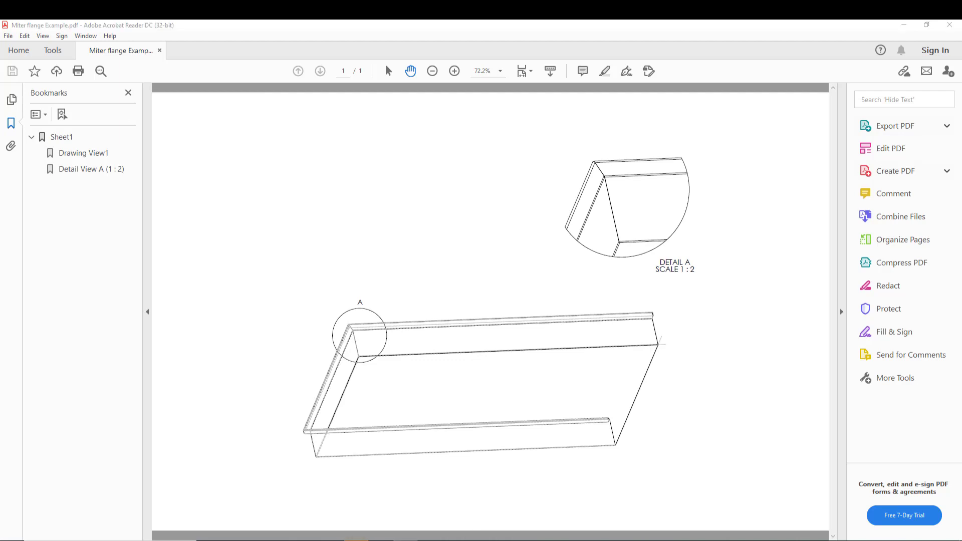
Switch to the Vid -5 How to use Miter Flange folder and open the Miter flange Example SOLIDWORKS part.
click(412, 419)
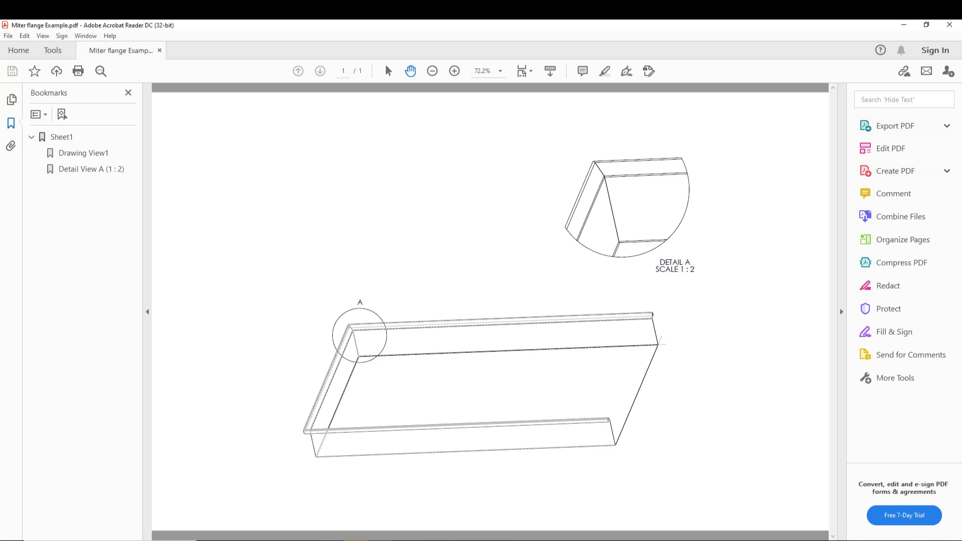
mouse_move(331, 539)
click(279, 539)
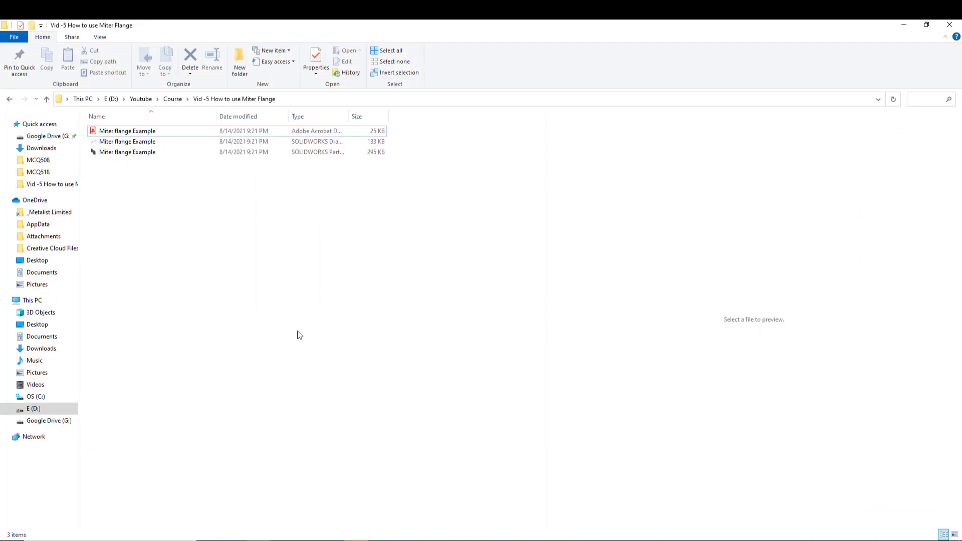
click(119, 153)
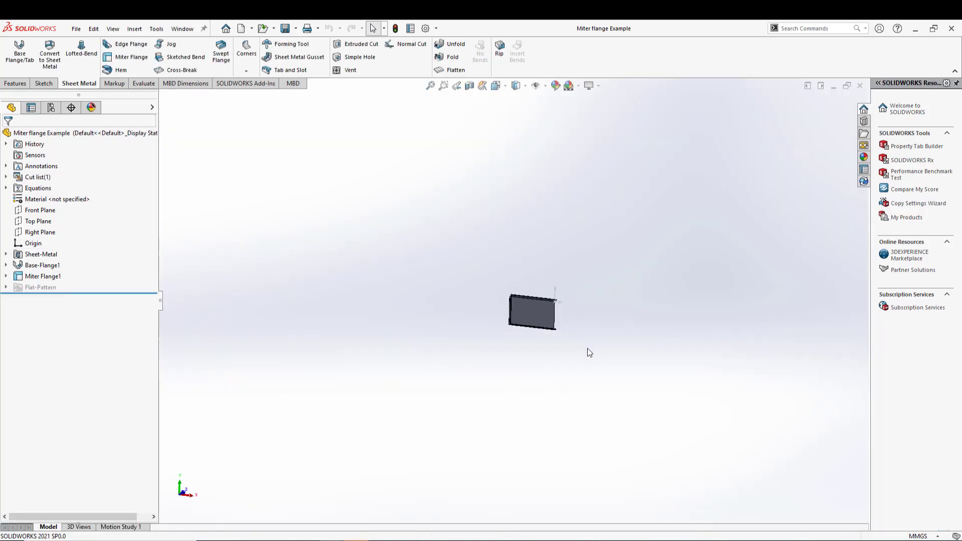
Examine the example tray's mitered corners, return lips and open end from several angles, and close the part.
middle_drag(586, 350, 513, 137)
scroll(481, 335, down, 2)
scroll(578, 271, down, 4)
middle_drag(576, 266, 532, 270)
scroll(531, 269, down, 3)
middle_drag(536, 397, 543, 369)
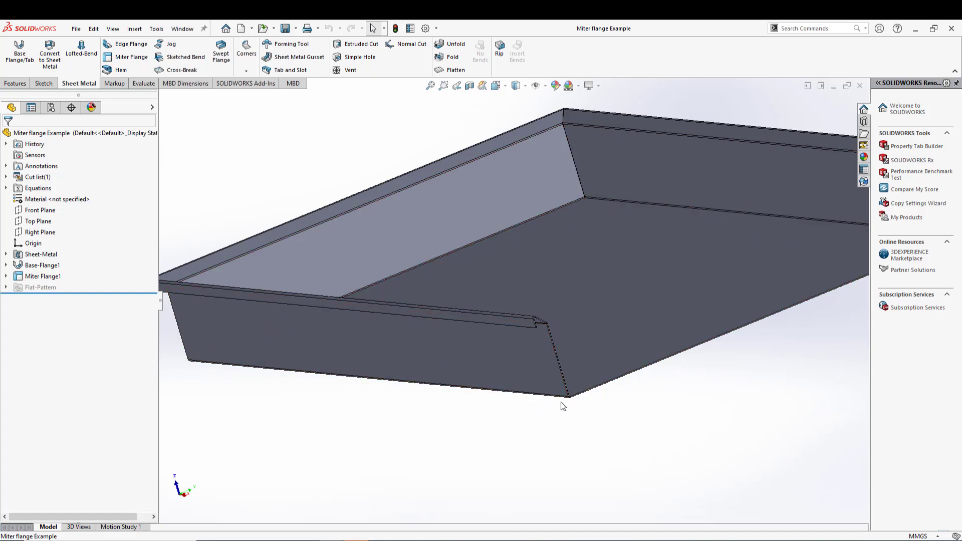
scroll(546, 333, down, 5)
scroll(539, 331, up, 10)
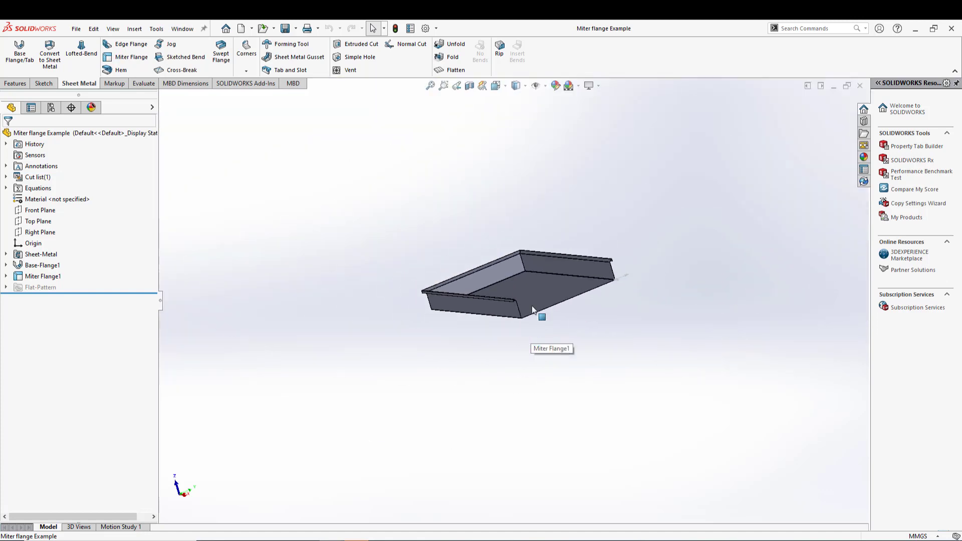
click(859, 86)
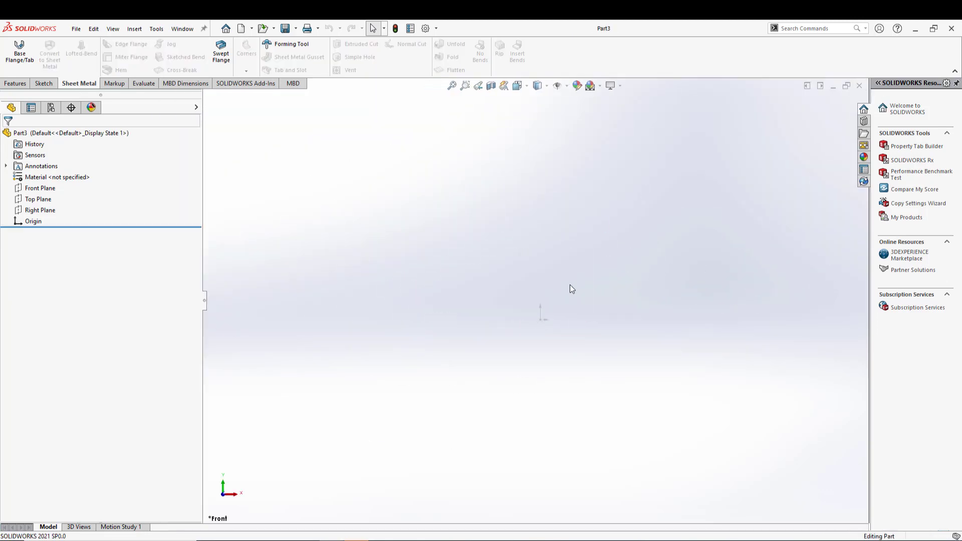
Start a new sketch on the Top Plane of the empty part.
click(40, 84)
click(14, 49)
click(541, 320)
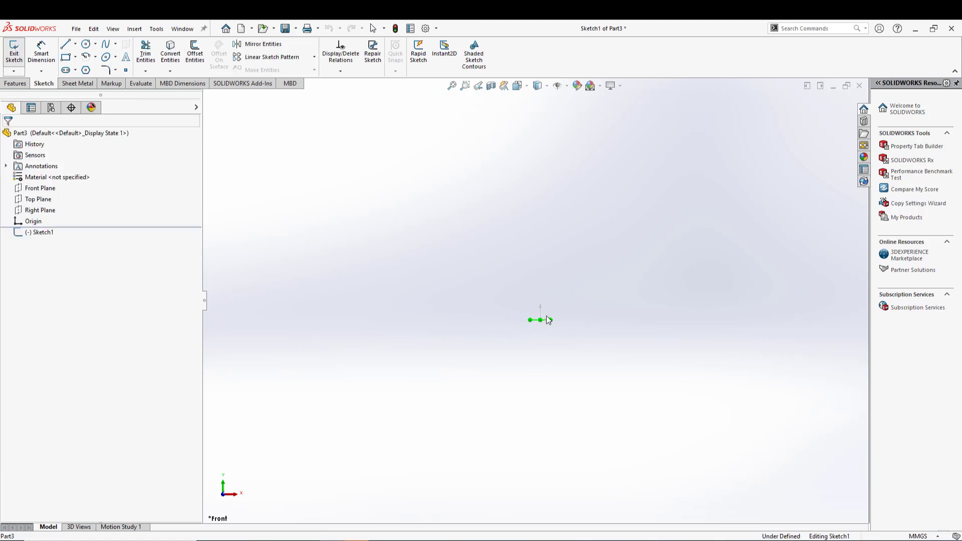
key(r)
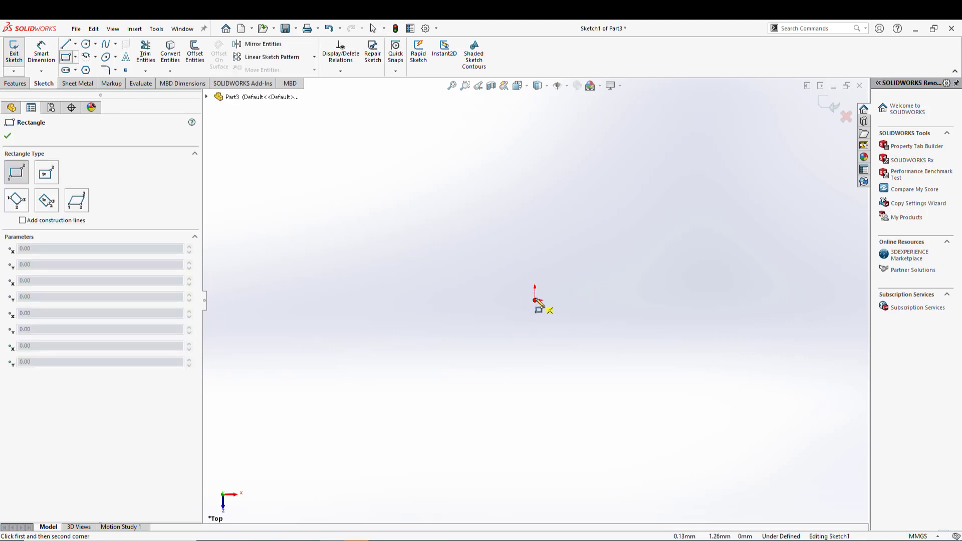
click(535, 300)
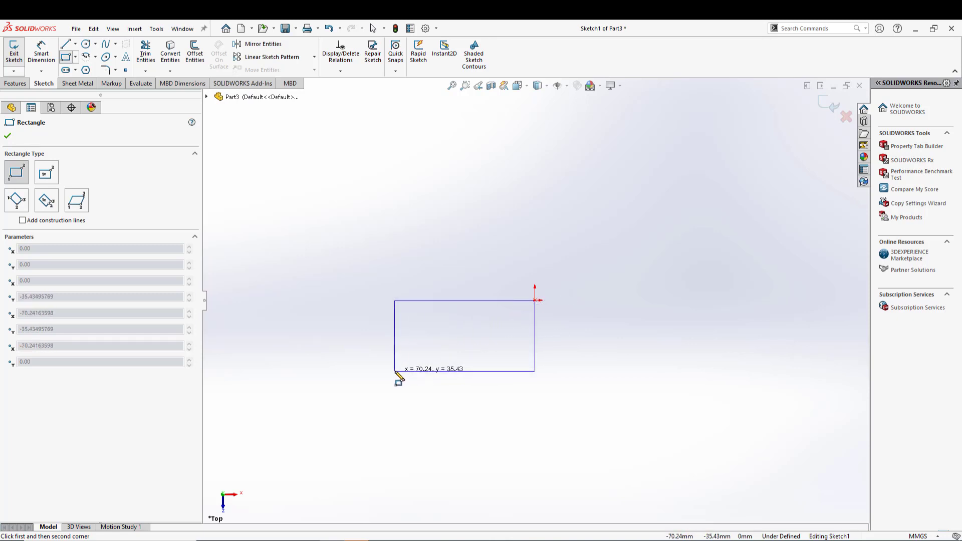
key(Escape)
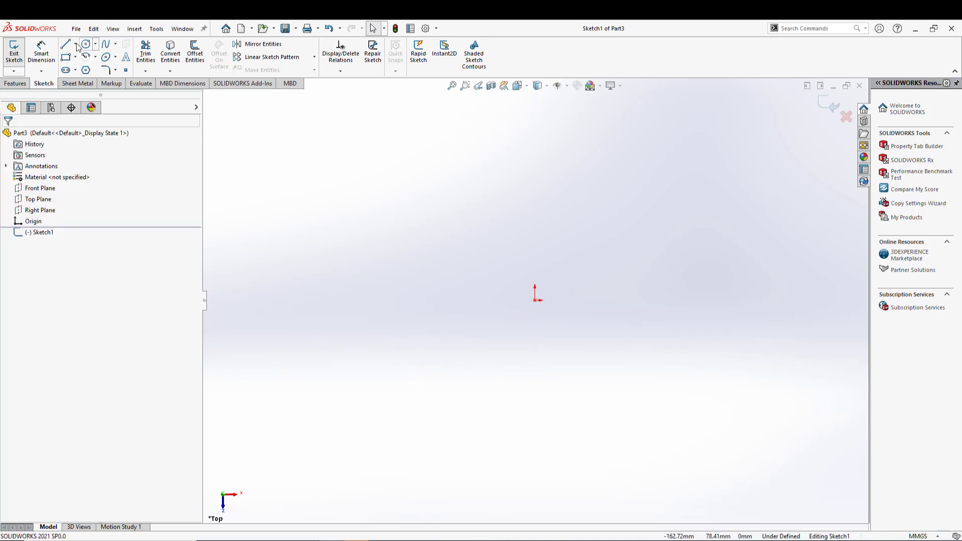
Sketch a corner rectangle about 70 by 49 mm, starting at the origin and extending in the negative X direction.
click(65, 57)
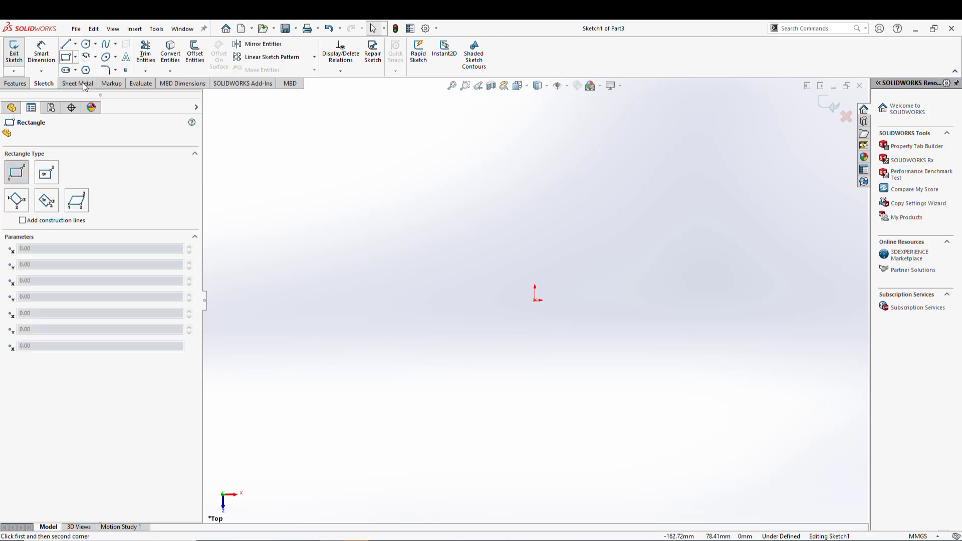
click(535, 300)
click(395, 398)
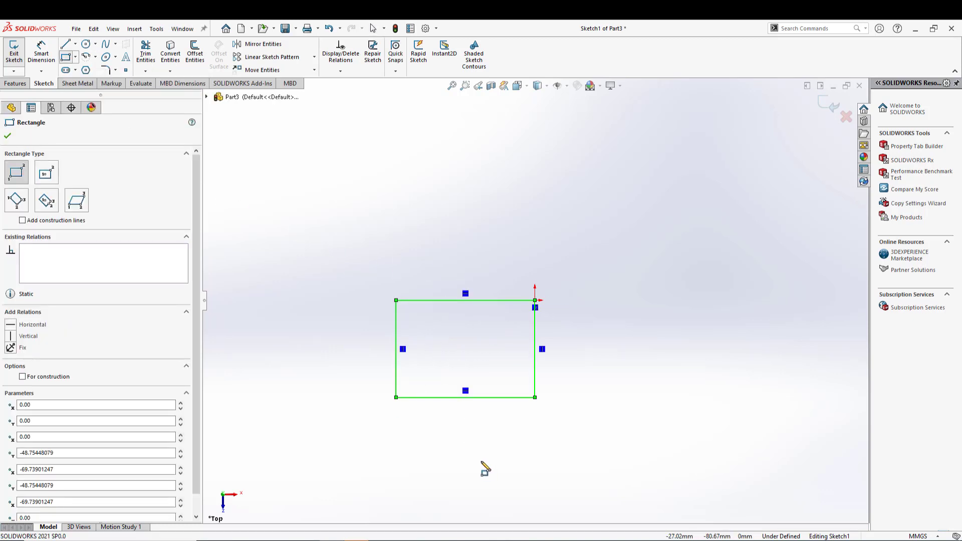
right_click(482, 463)
Dimension the rectangle 1000 mm long and 500 mm wide, and close the sketch.
click(44, 56)
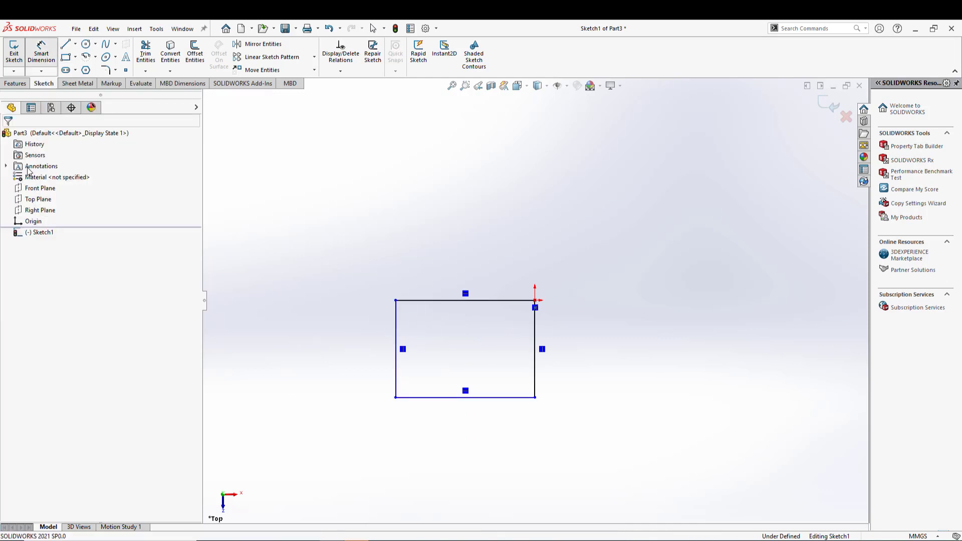
click(432, 301)
click(449, 259)
text(1000)
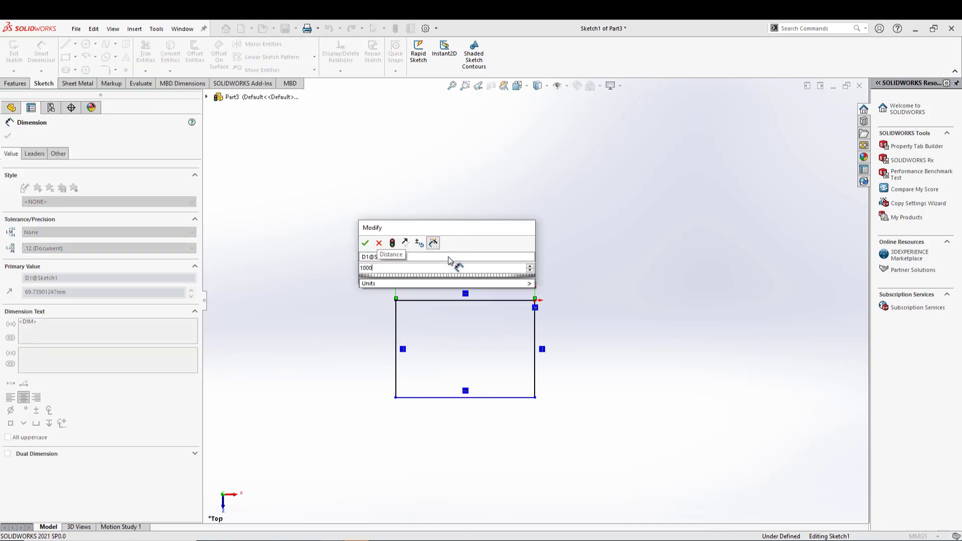
key(Return)
click(396, 345)
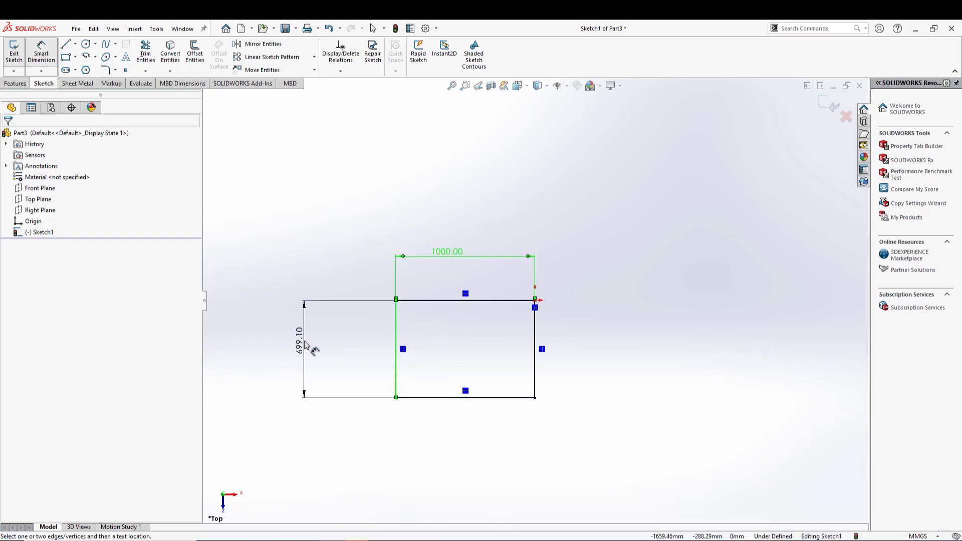
click(306, 346)
text(500)
key(Return)
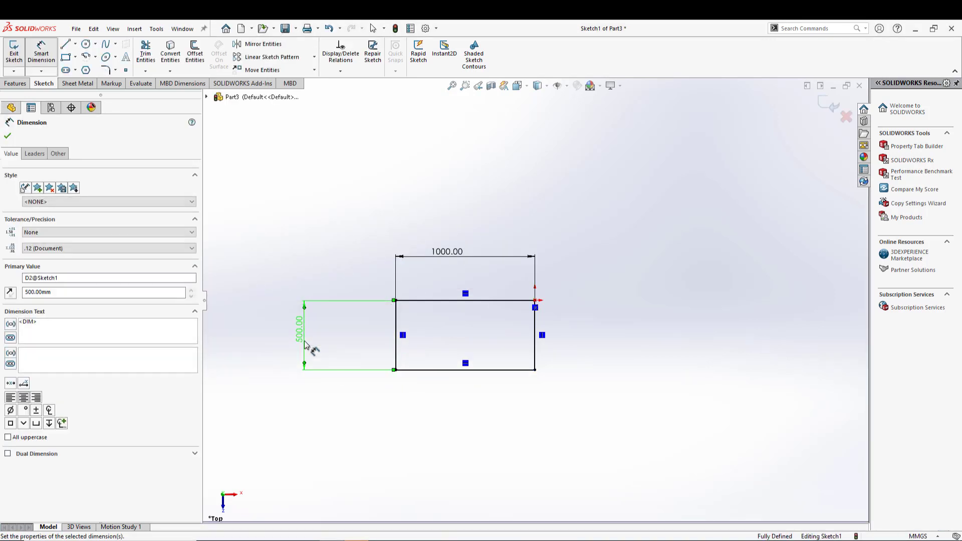
click(8, 137)
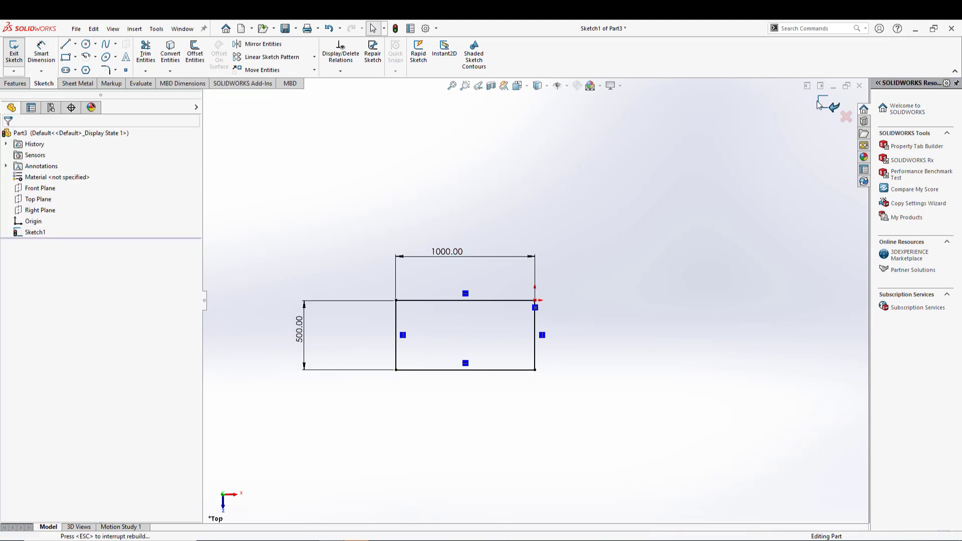
click(833, 106)
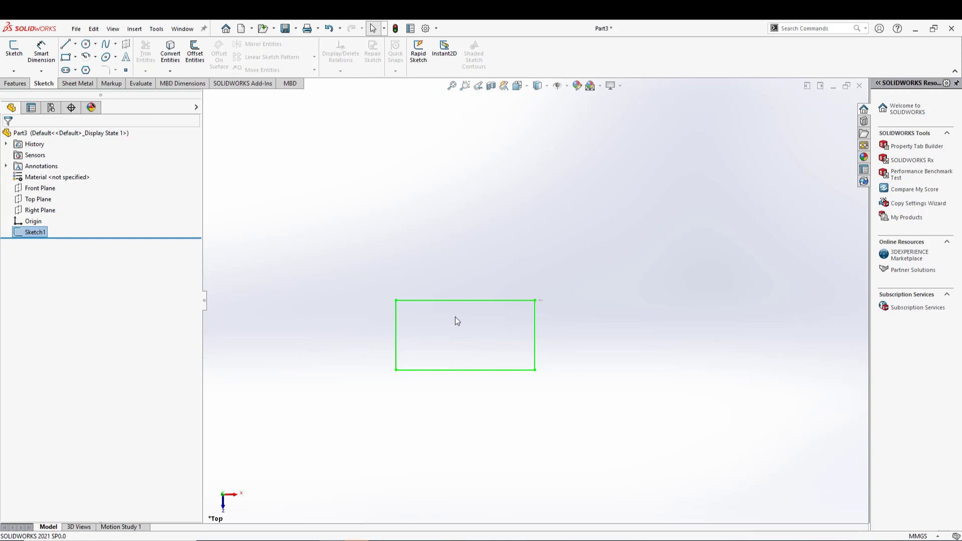
Create a sheet metal base flange from the rectangle with a thickness of 1.2 mm.
click(76, 83)
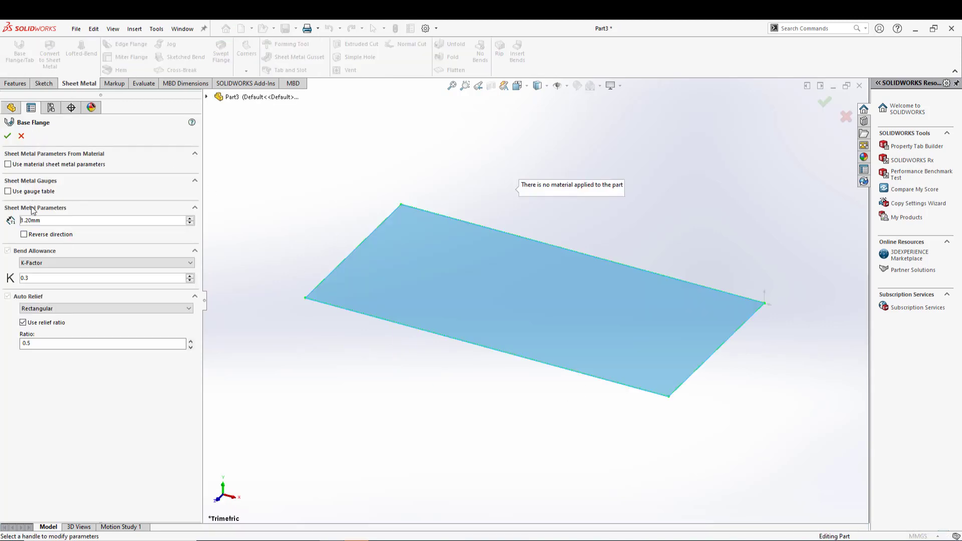
double_click(44, 220)
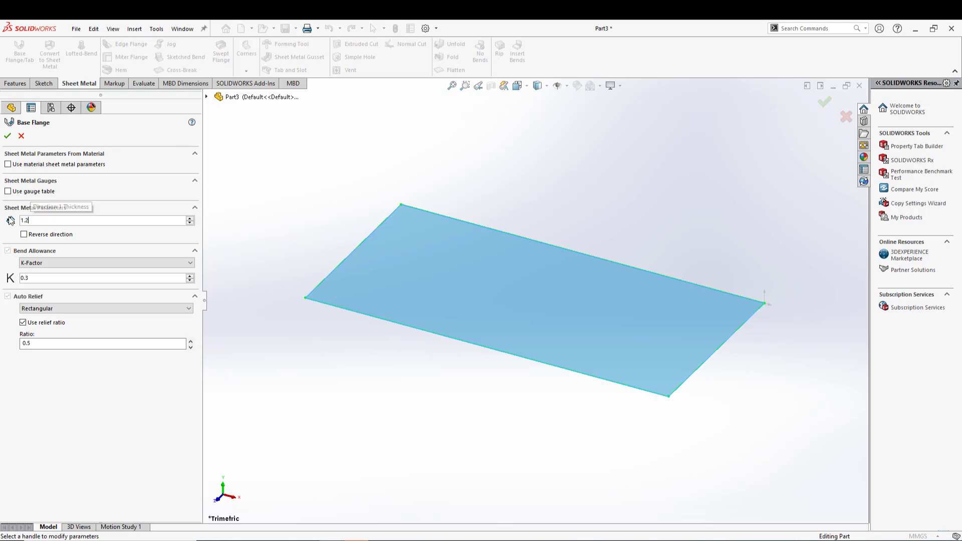
click(8, 137)
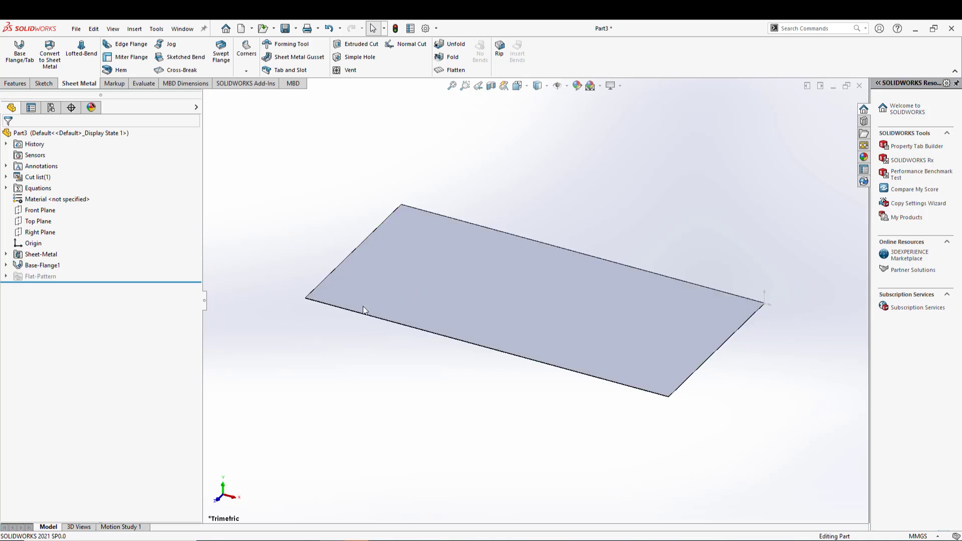
Examine the base flange's front corner and thin edge faces up close, and return to the isometric view.
middle_drag(436, 305, 414, 288)
scroll(414, 288, up, 5)
middle_drag(484, 307, 499, 357)
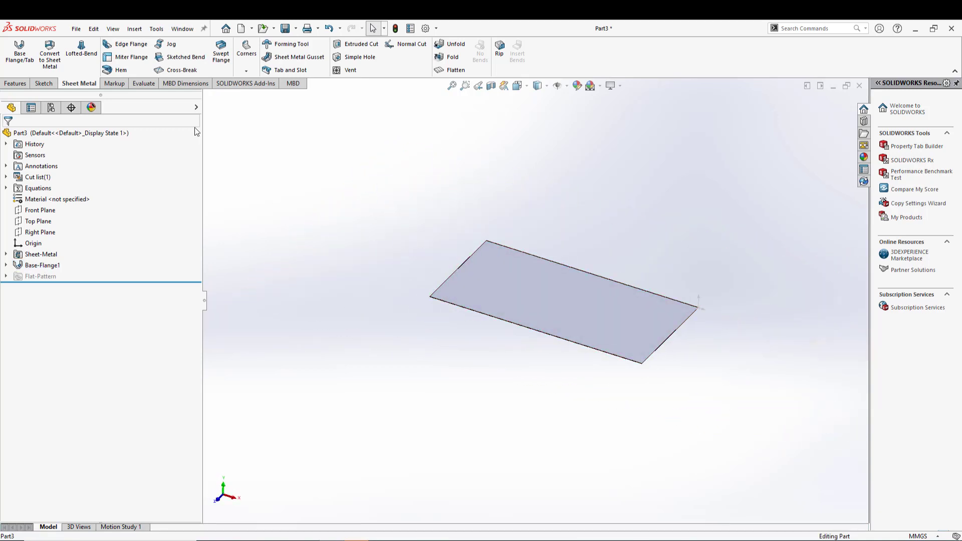
scroll(526, 383, down, 6)
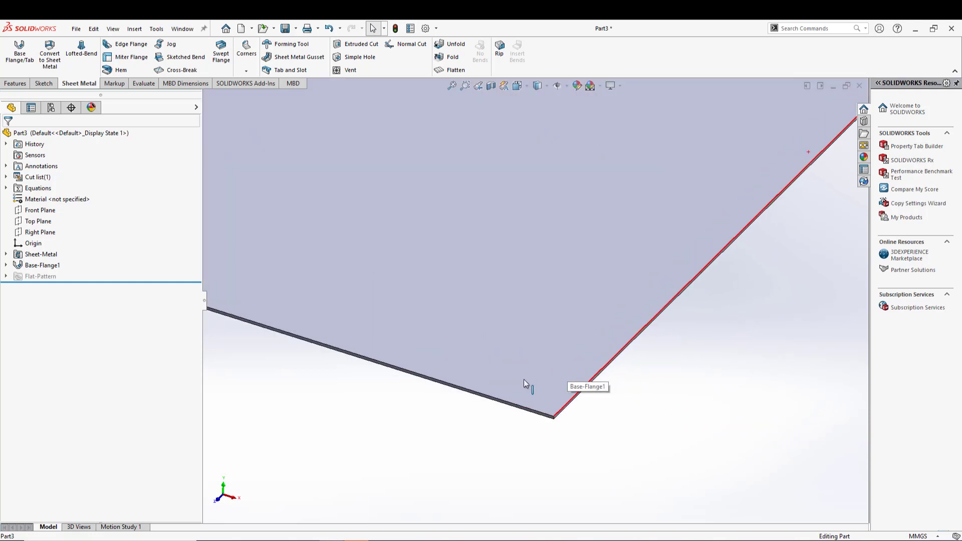
middle_drag(547, 423, 564, 381)
click(567, 393)
click(610, 396)
click(531, 432)
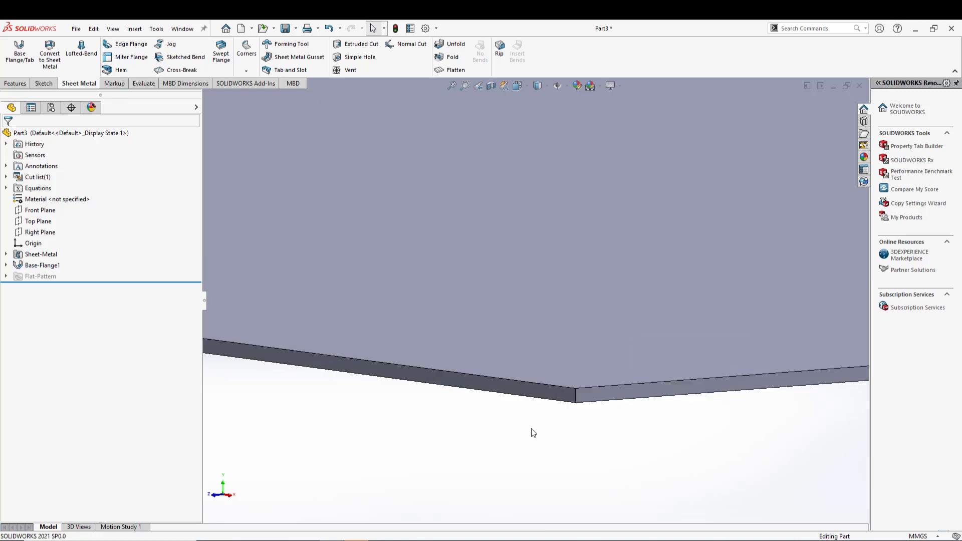
middle_drag(530, 432, 567, 279)
scroll(477, 299, up, 3)
key(ctrl+7)
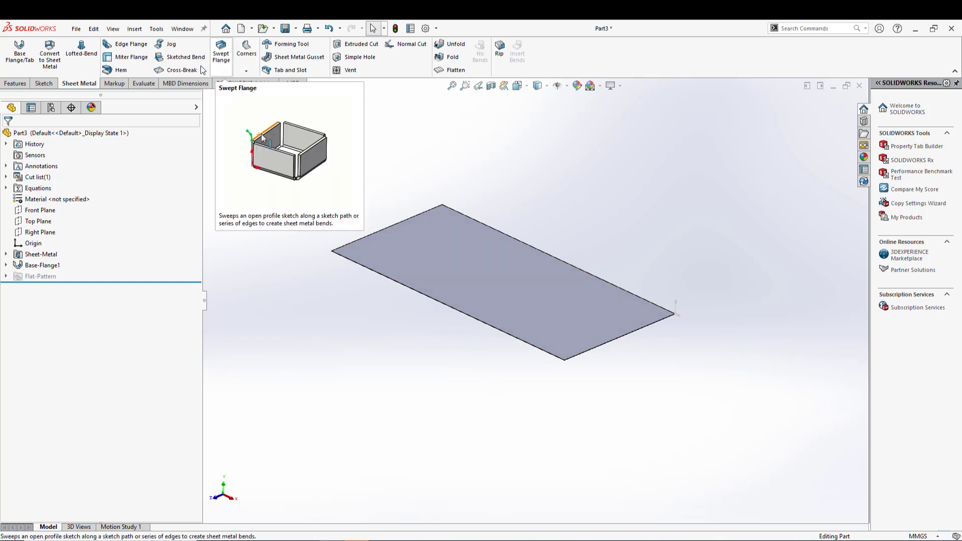
click(125, 59)
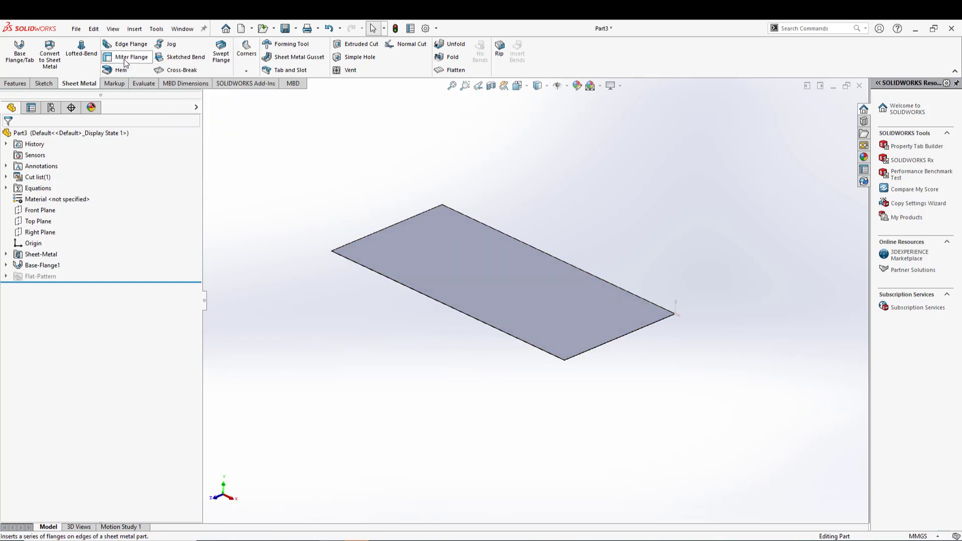
click(561, 359)
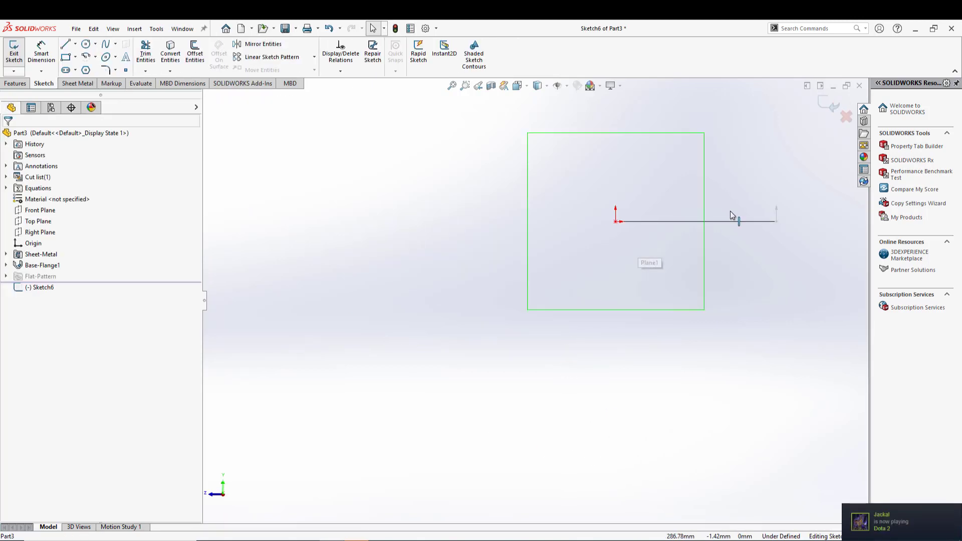
scroll(581, 266, down, 5)
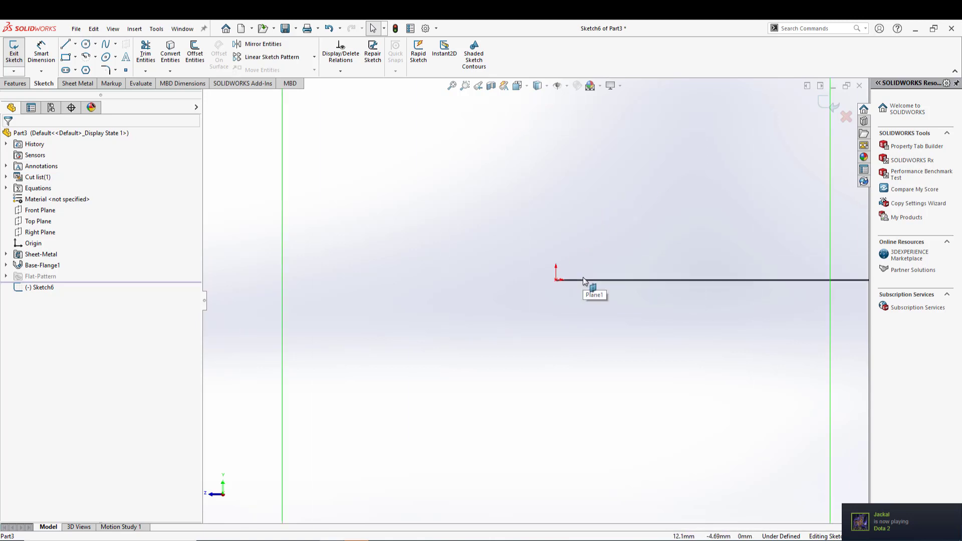
mouse_move(576, 282)
middle_down()
mouse_move(572, 275)
mouse_move(579, 296)
middle_up()
scroll(595, 311, down, 3)
scroll(548, 341, down, 3)
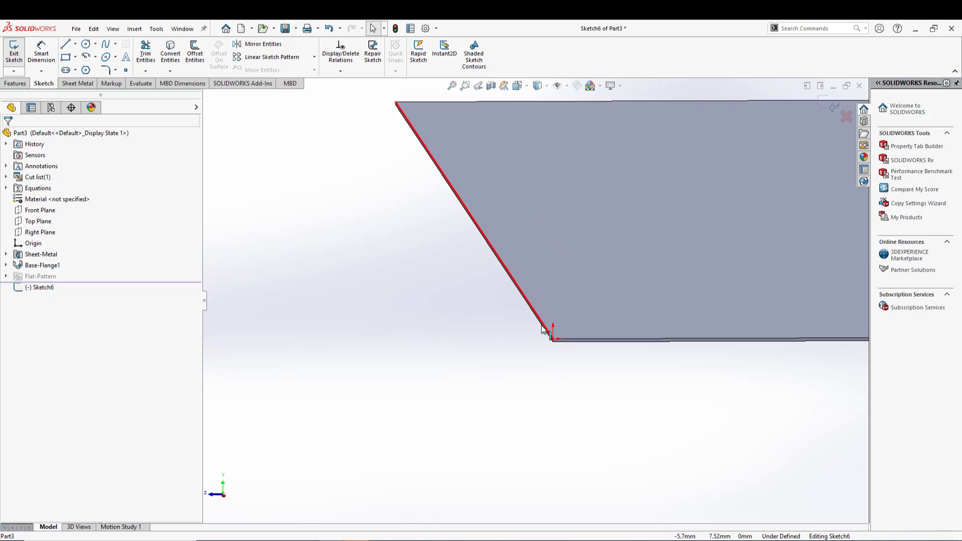
scroll(543, 331, up, 5)
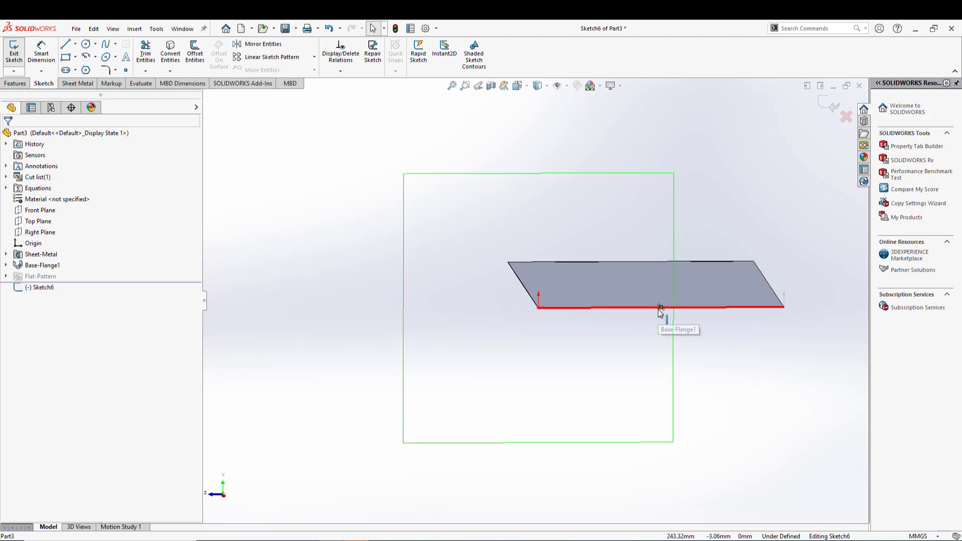
scroll(566, 304, down, 3)
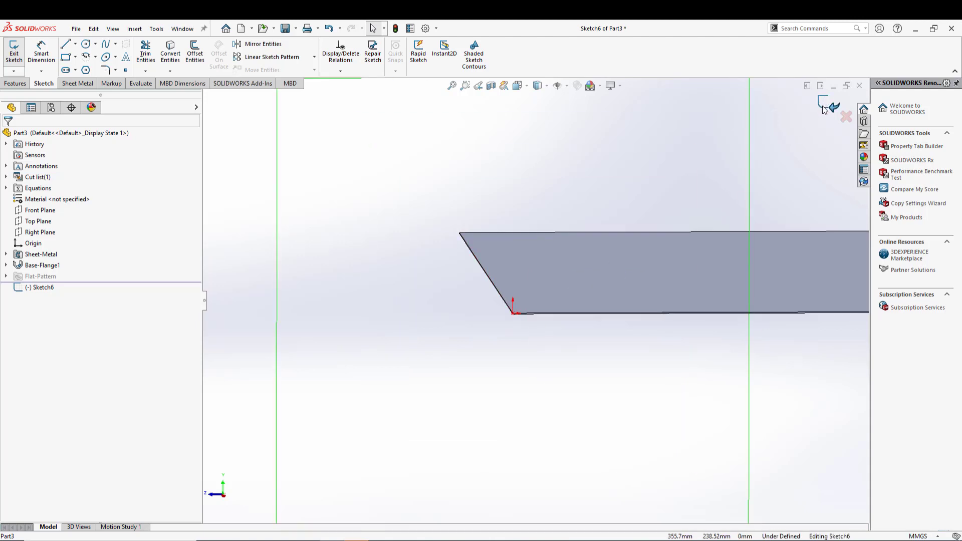
click(846, 117)
key(Return)
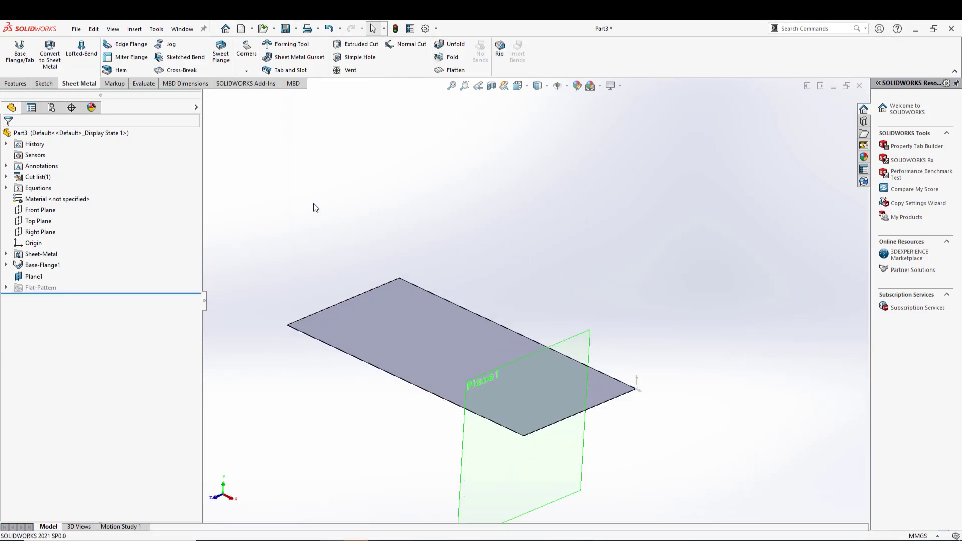
click(114, 63)
key(Escape)
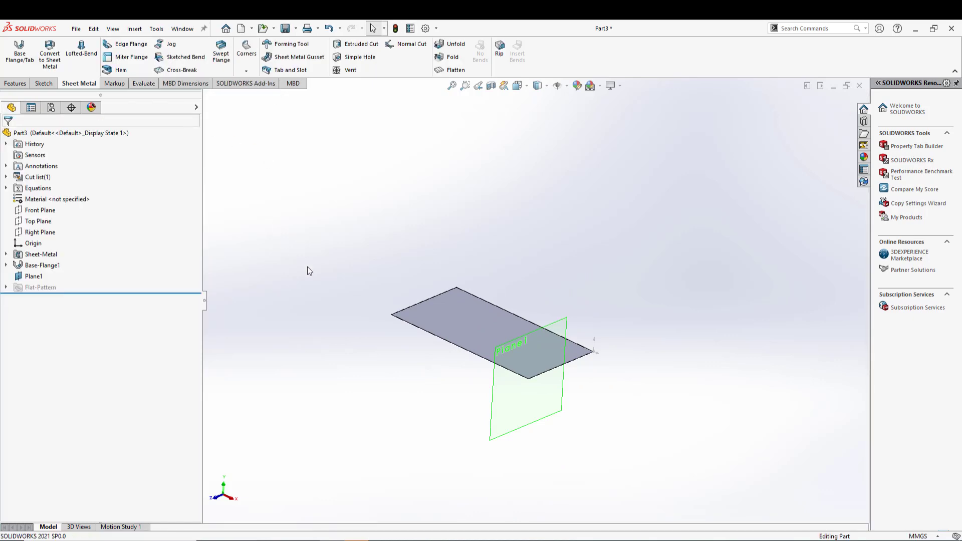
Start a sketch on the thin end face of the base flange's 500 mm side, at the front corner.
scroll(555, 396, down, 8)
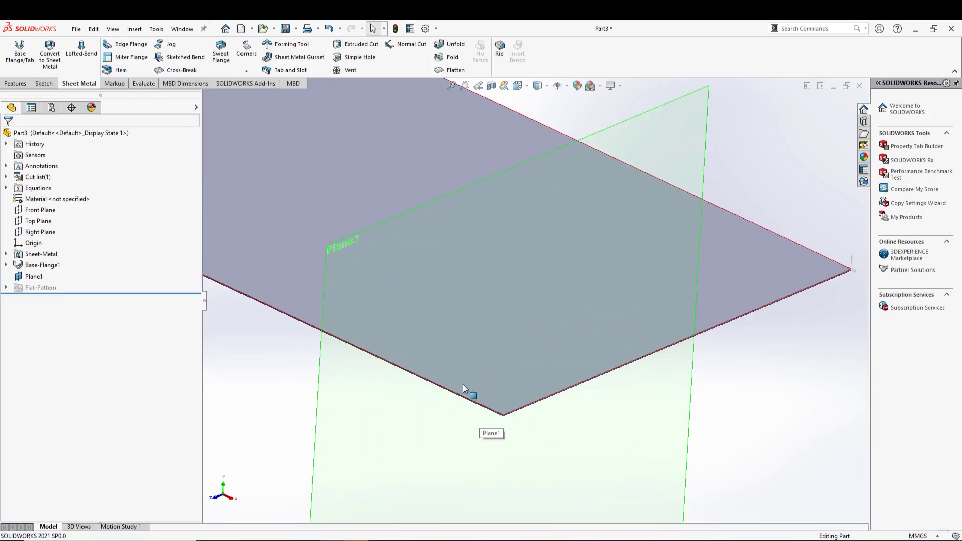
middle_drag(474, 383, 461, 350)
middle_drag(539, 405, 552, 383)
click(533, 377)
right_click(534, 377)
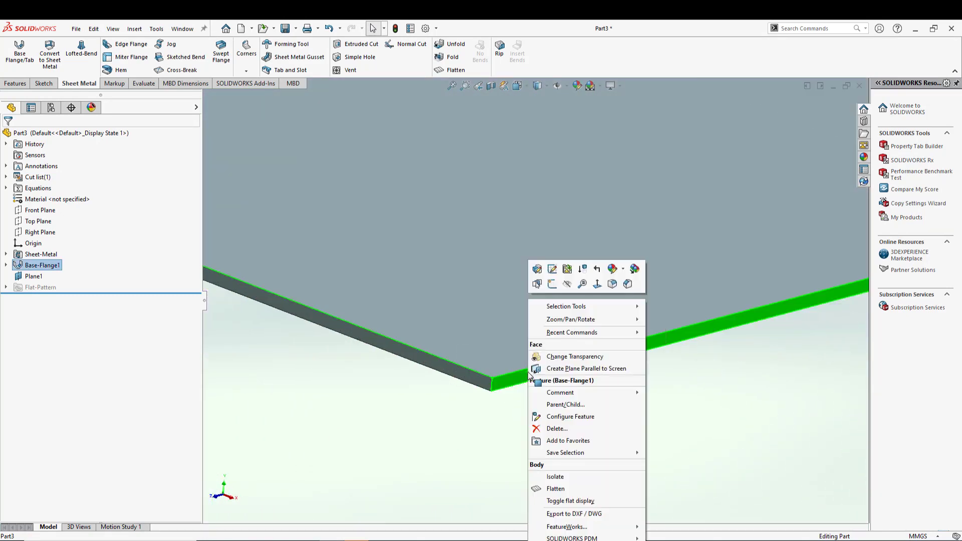
click(552, 285)
scroll(491, 304, down, 4)
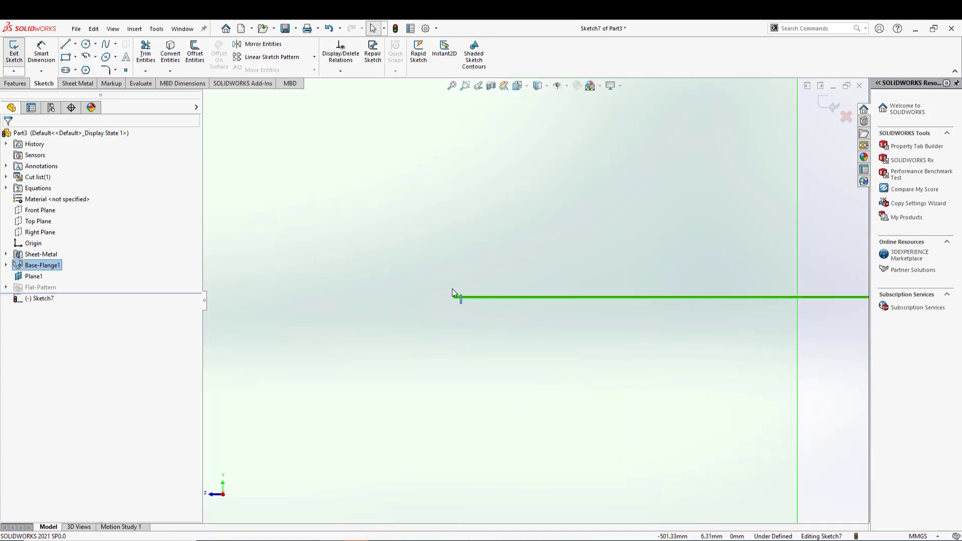
scroll(471, 285, down, 2)
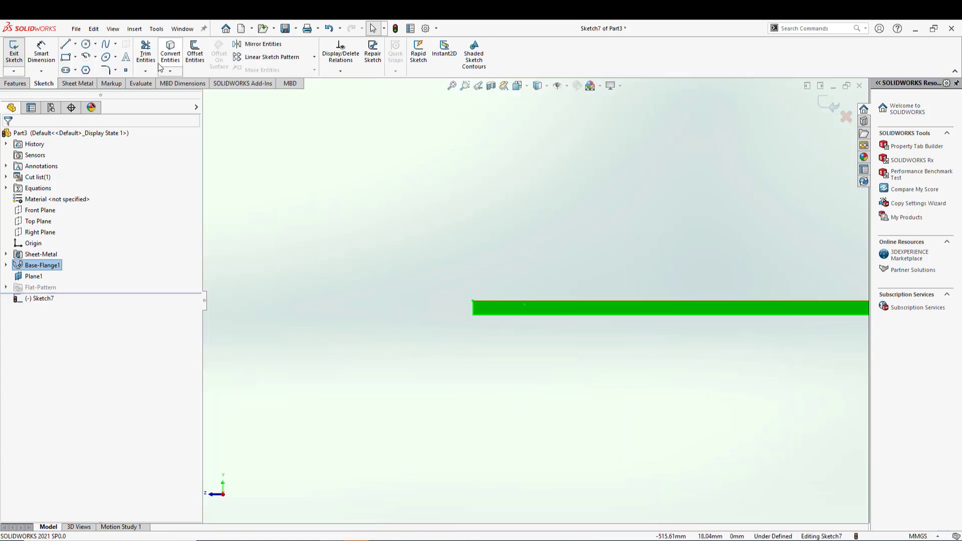
Sketch an open profile from the face's upper corner: about 120 mm up, diagonally up and outward, and about 27 mm straight down.
click(66, 45)
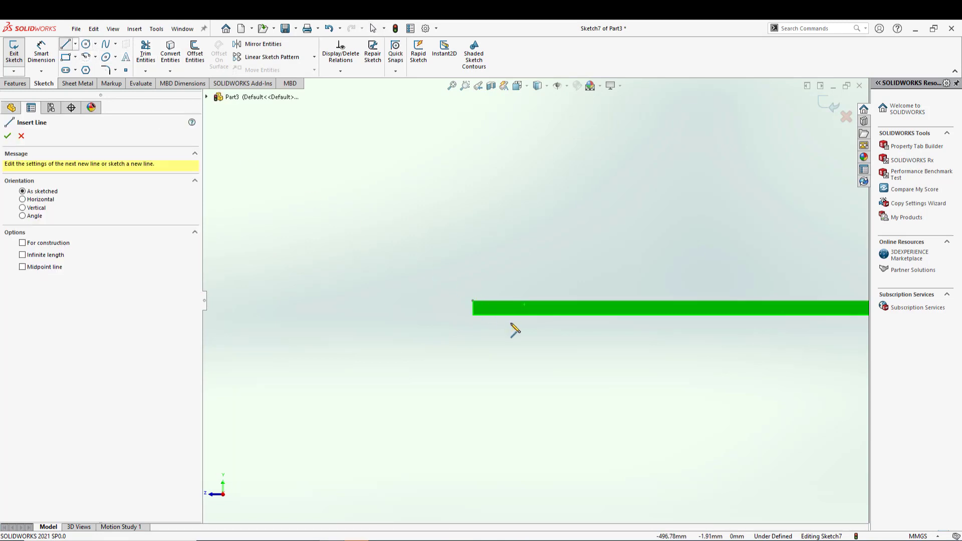
click(473, 301)
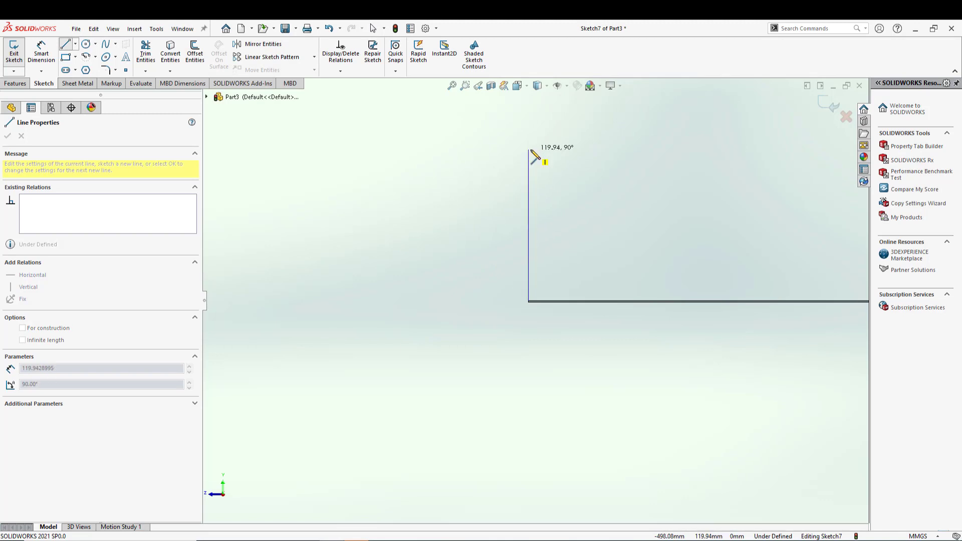
click(528, 149)
click(494, 115)
click(494, 149)
key(Escape)
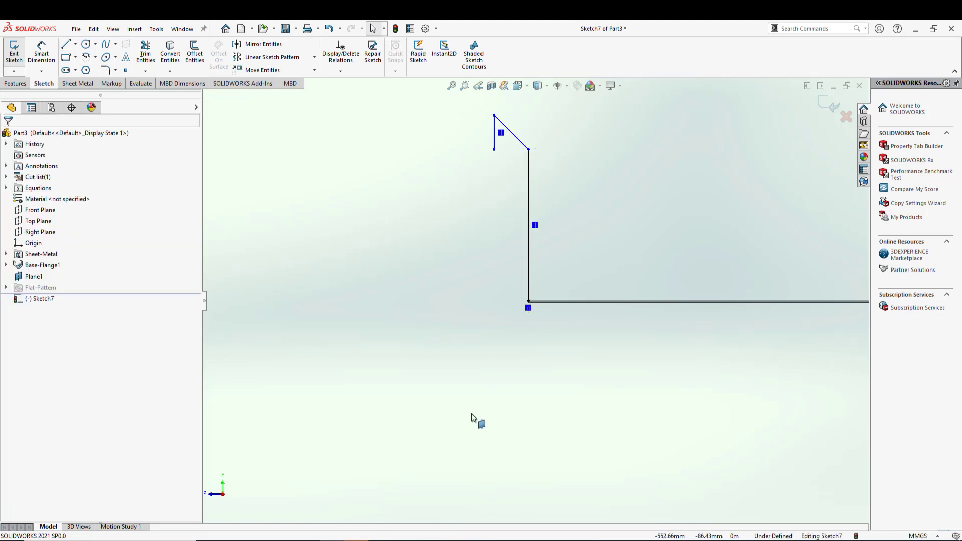
Dimension the profile's long vertical line at 200 mm.
key(d)
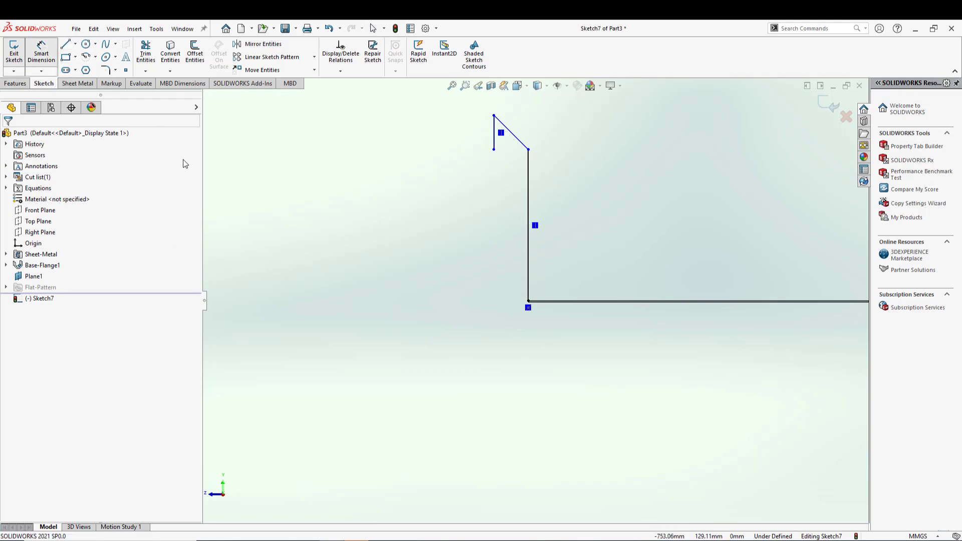
click(529, 168)
click(608, 191)
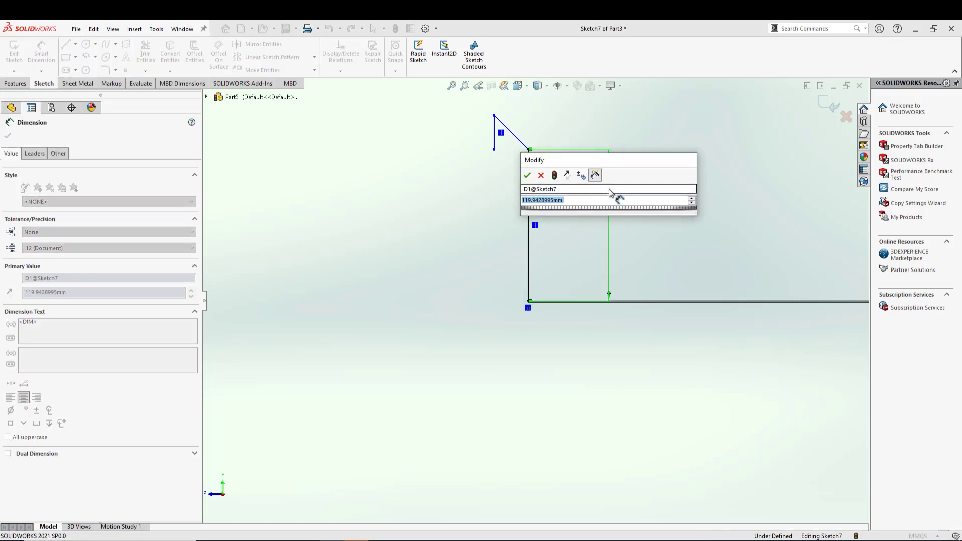
text(120)
key(Return)
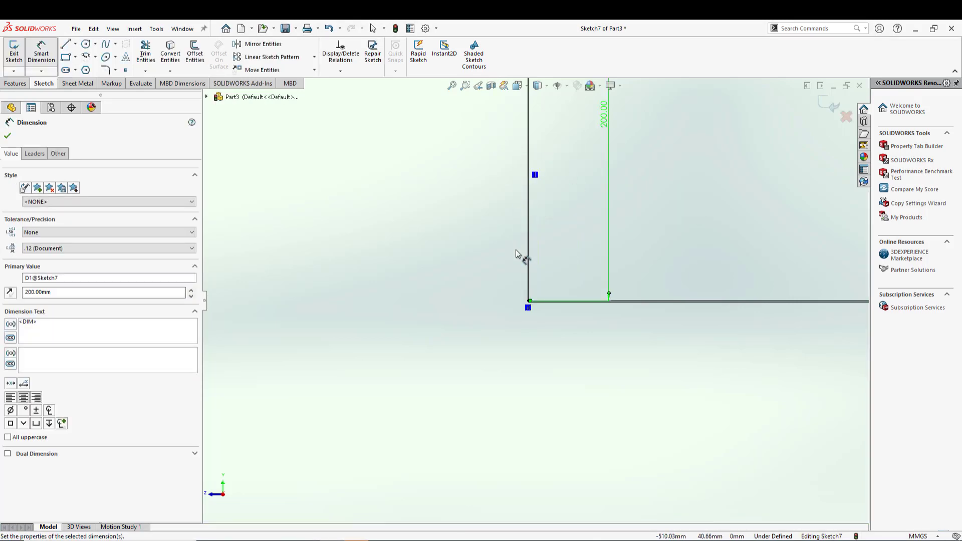
scroll(519, 271, down, 8)
scroll(519, 282, up, 6)
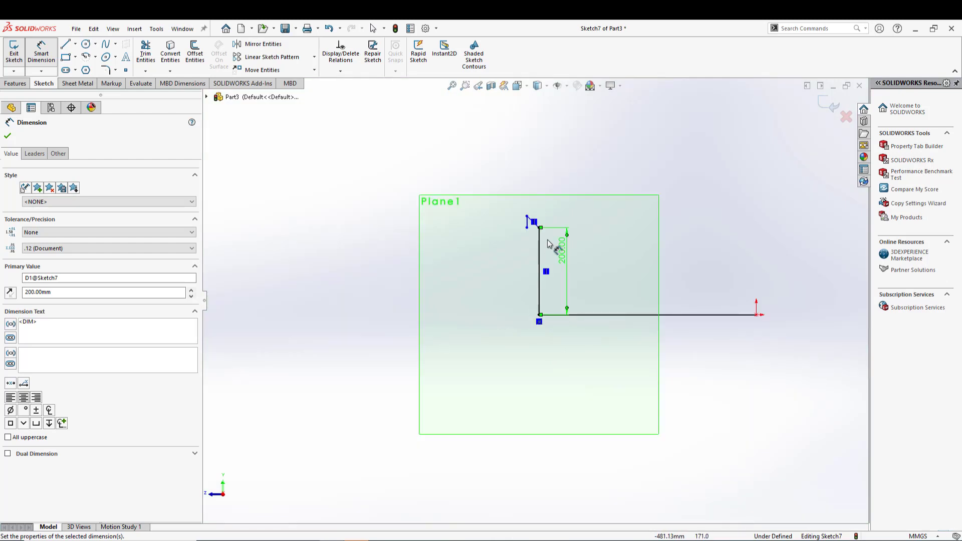
Dimension the slanted line at 35 mm and its angle to the long vertical line at 135°.
scroll(532, 216, down, 2)
click(523, 232)
click(513, 332)
text(35)
key(Return)
click(524, 233)
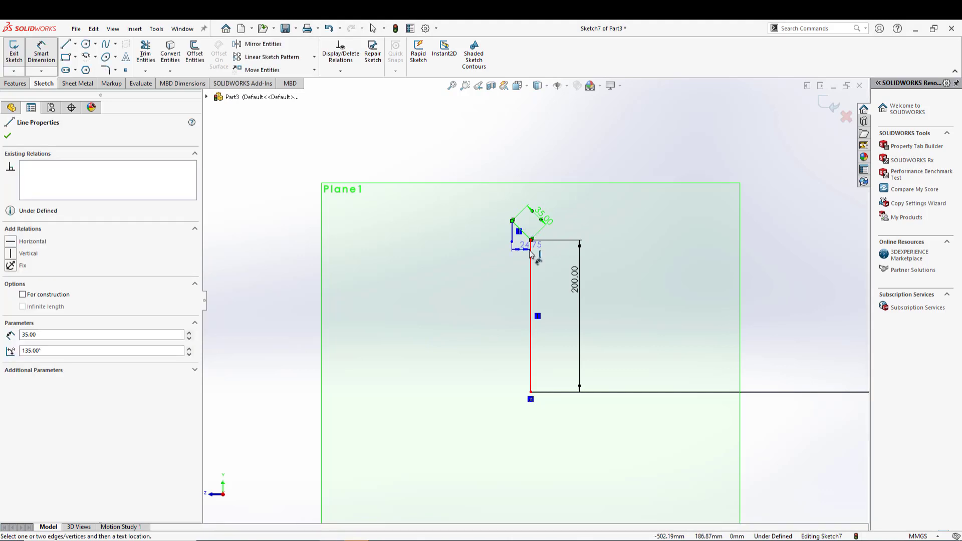
click(530, 252)
click(522, 260)
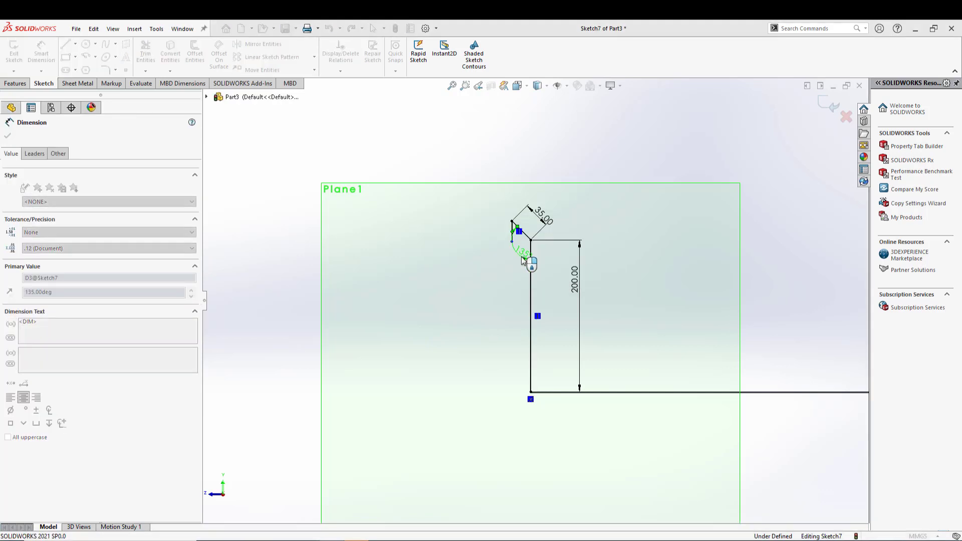
scroll(515, 237, down, 5)
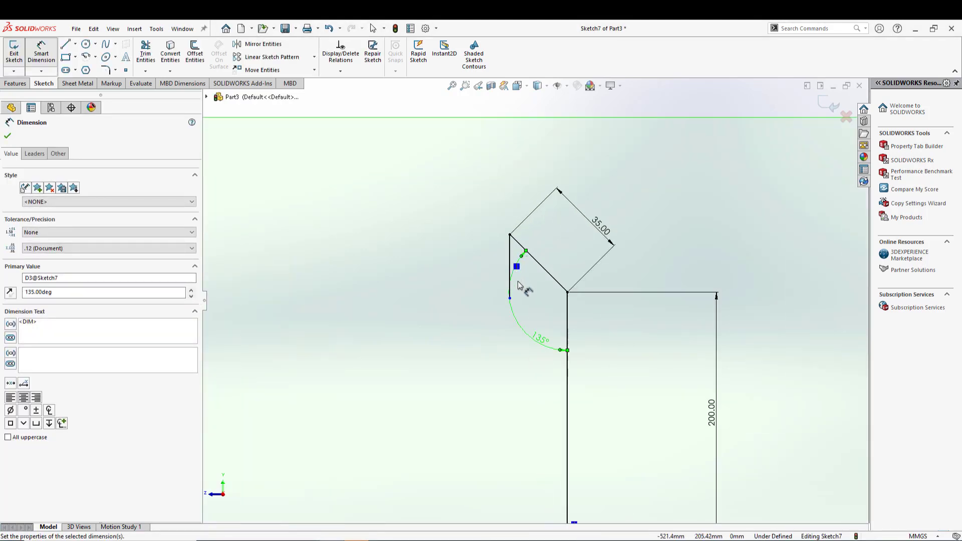
Dimension the short vertical return line at 20 mm and close the profile sketch.
click(511, 284)
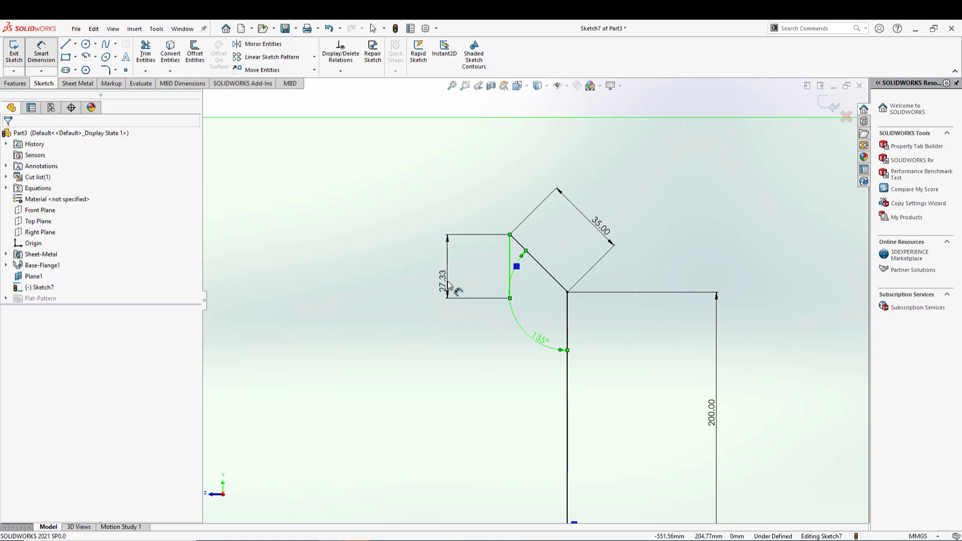
click(447, 281)
text(20)
key(Return)
scroll(532, 345, up, 3)
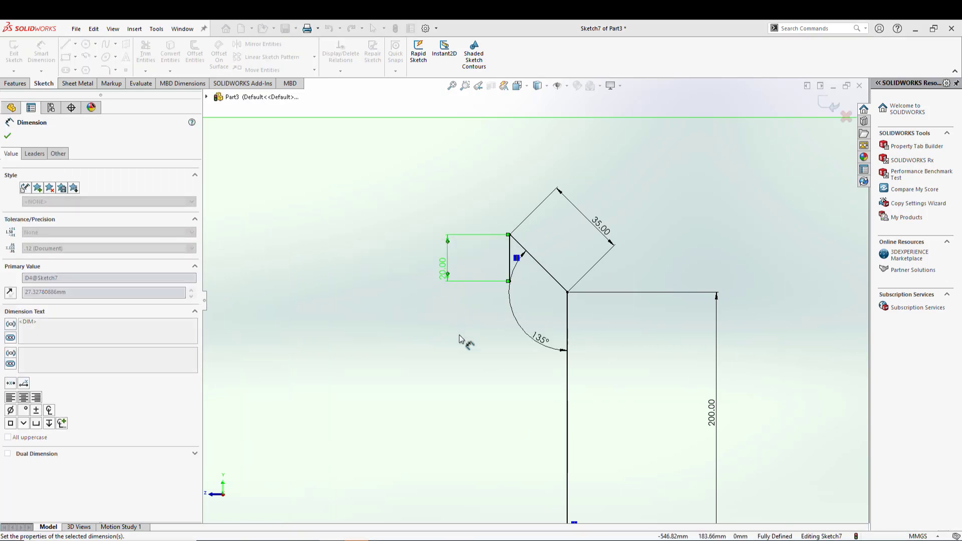
scroll(532, 346, up, 2)
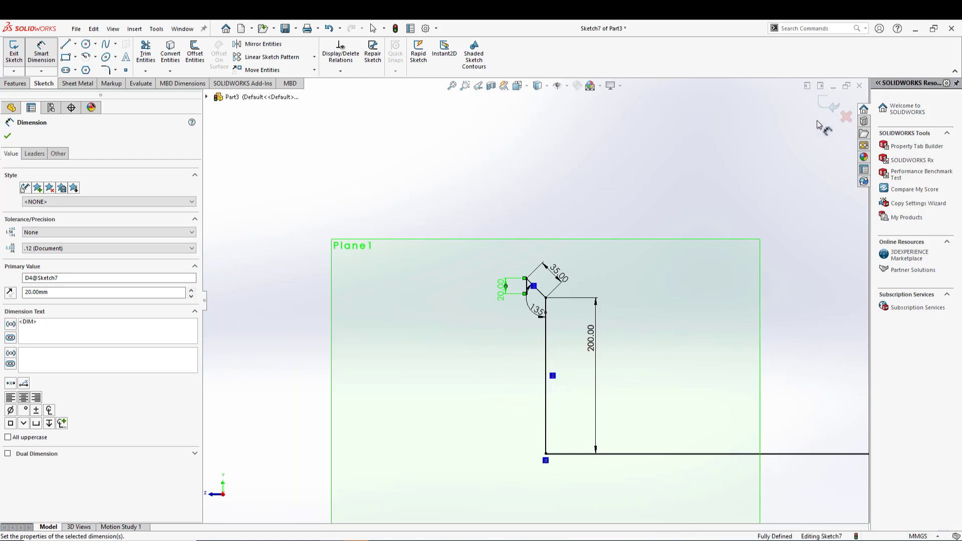
click(828, 104)
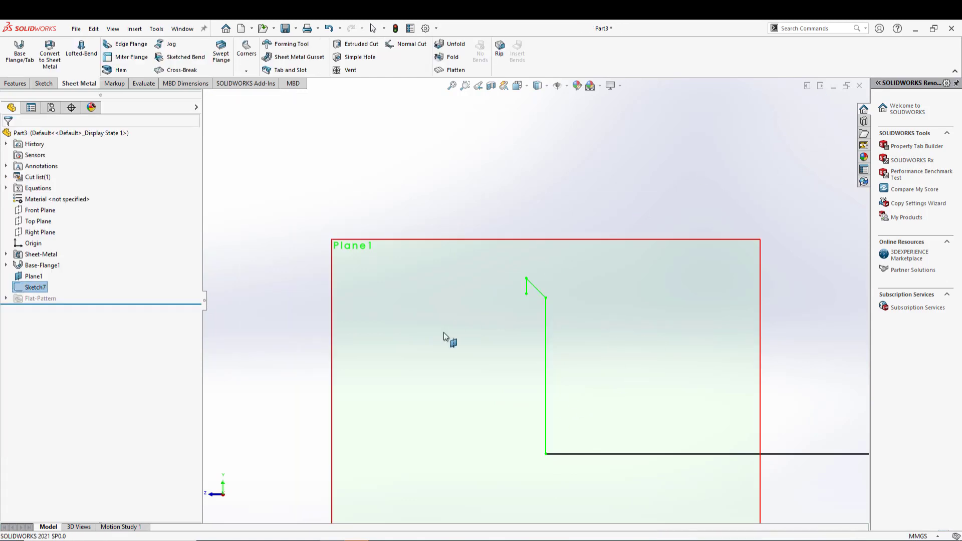
Start a miter flange from the profile sketch along the base flange's adjoining long edge.
scroll(500, 315, up, 3)
mouse_move(533, 326)
middle_down()
mouse_move(516, 338)
mouse_move(500, 403)
mouse_move(537, 366)
middle_up()
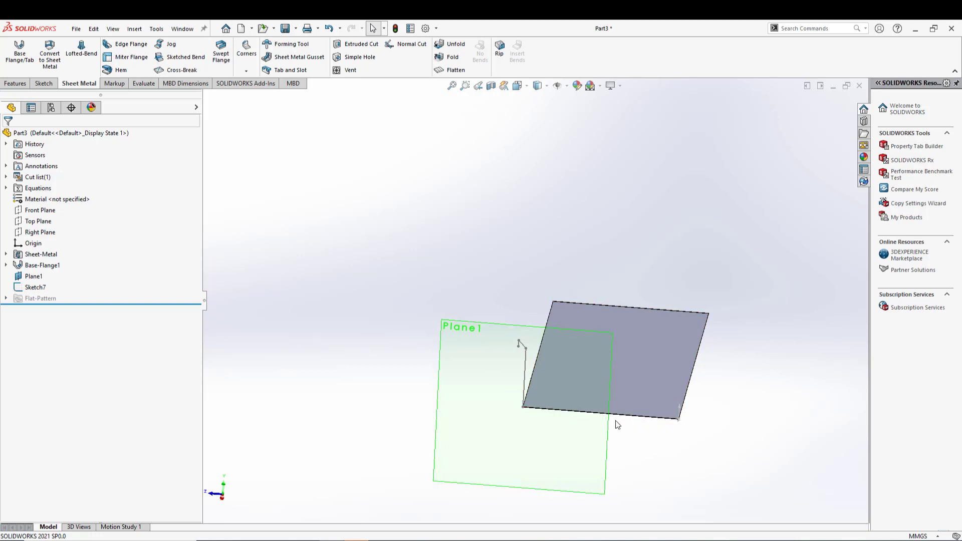
scroll(610, 425, down, 6)
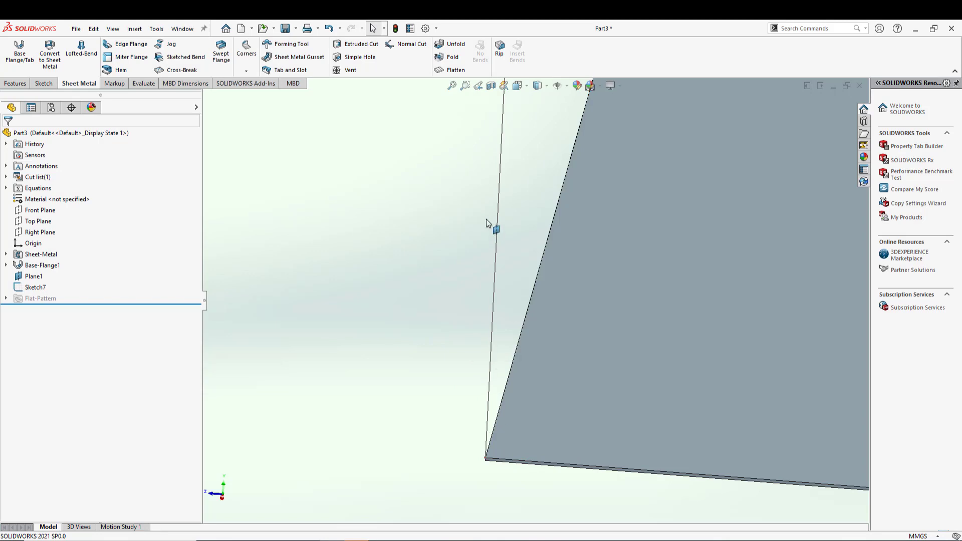
scroll(435, 382, up, 5)
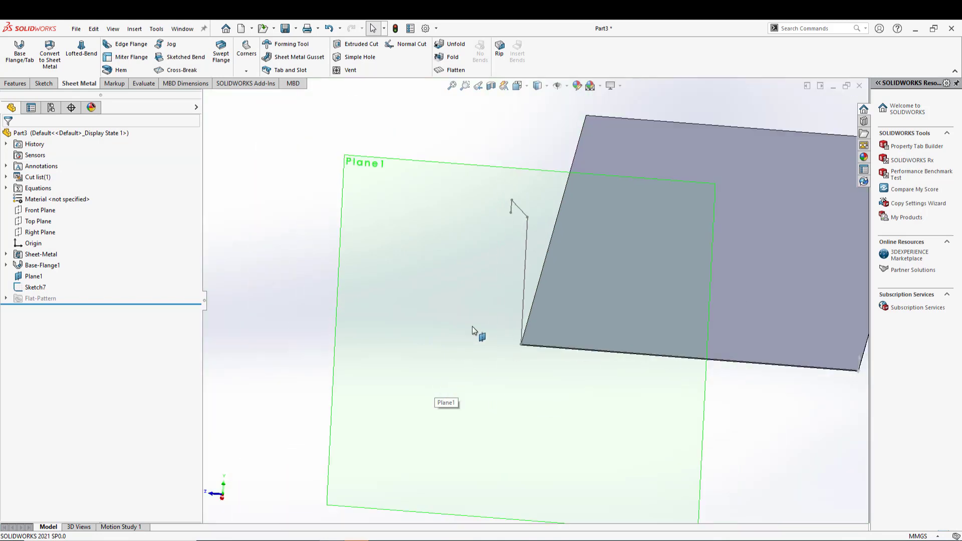
scroll(501, 306, up, 3)
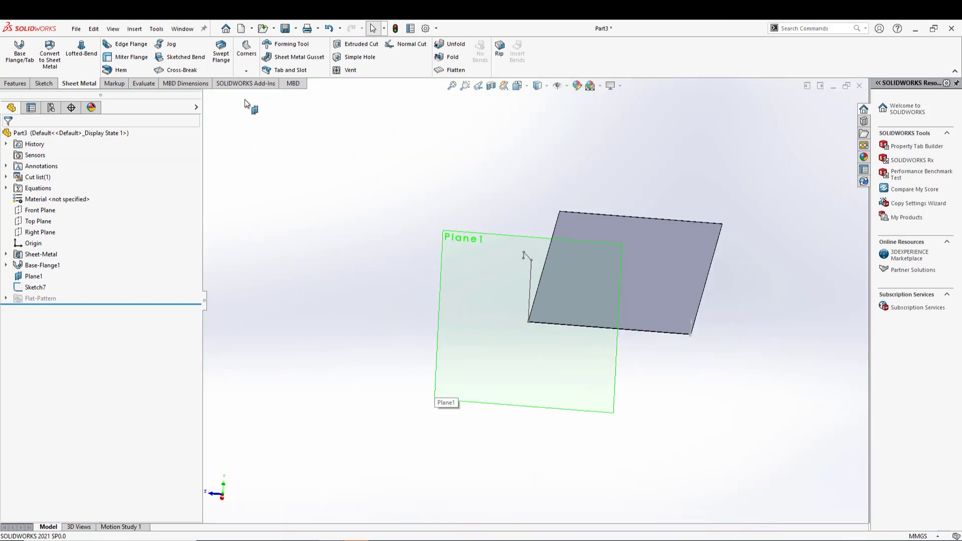
click(122, 59)
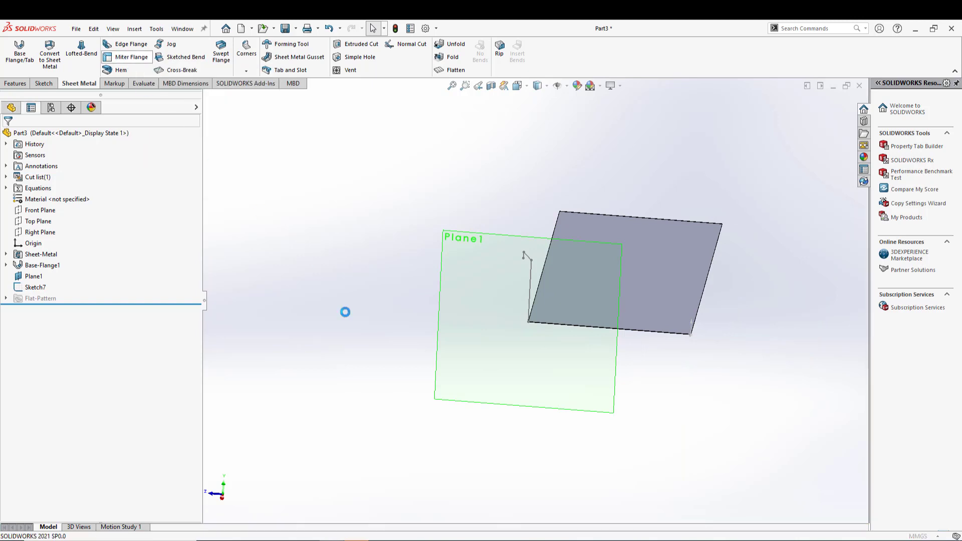
click(531, 271)
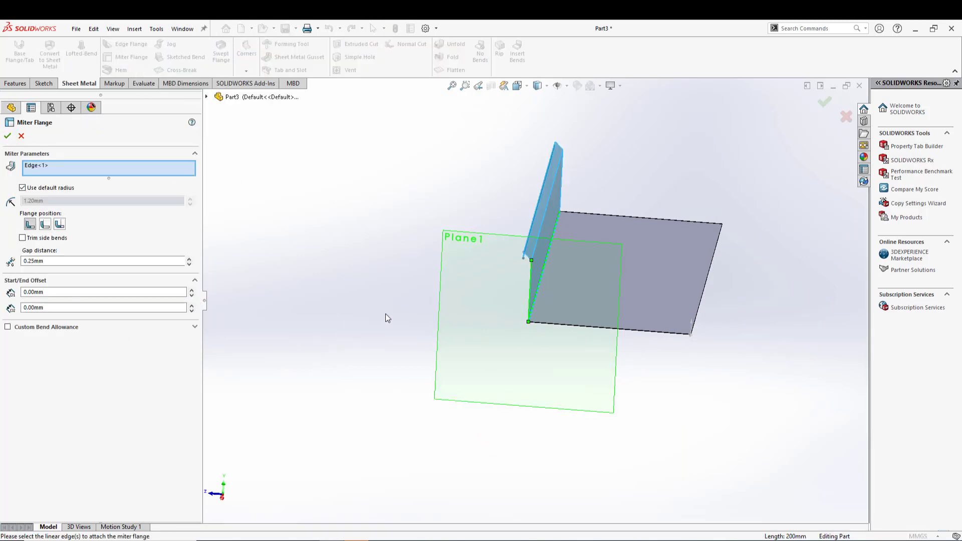
Try the miter flange on the base's other three edges as well, and remove those edges from the selection again.
click(588, 215)
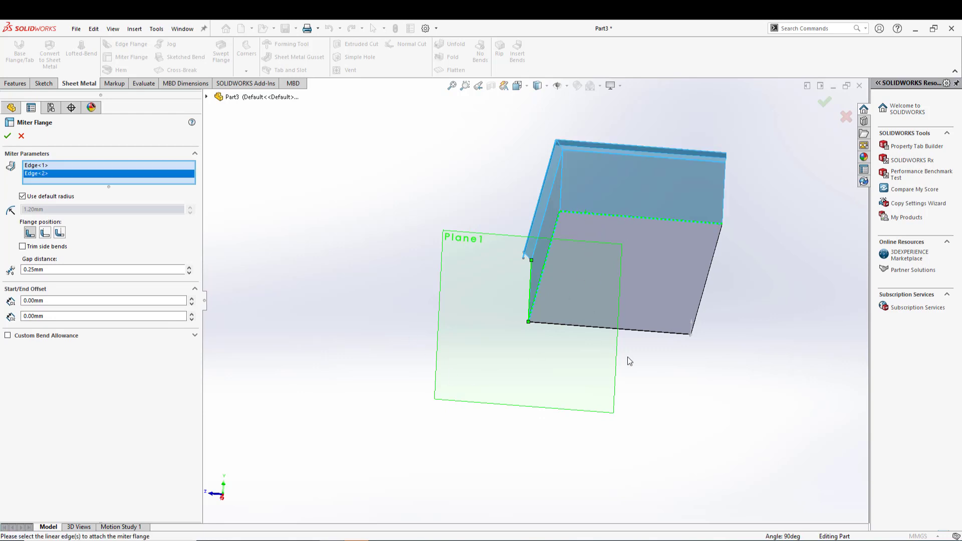
click(715, 263)
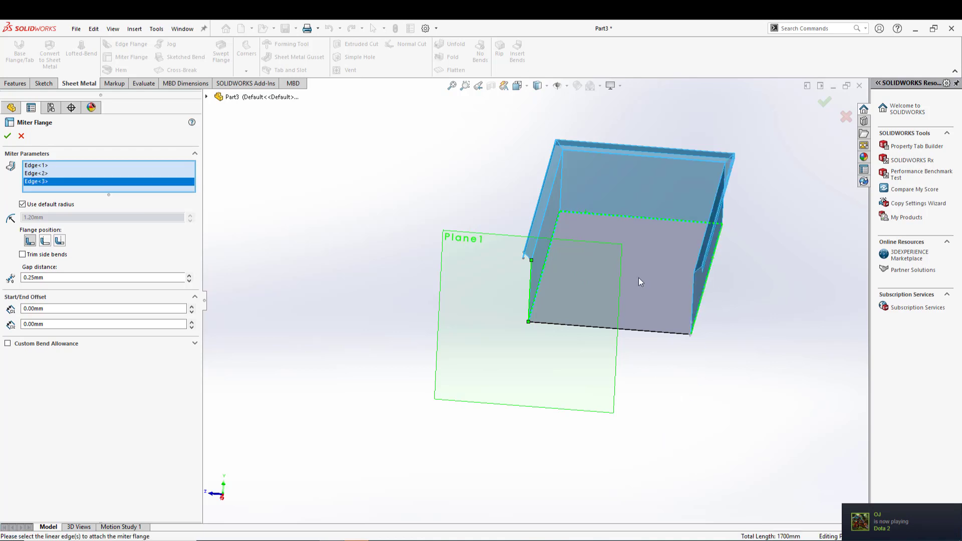
click(637, 333)
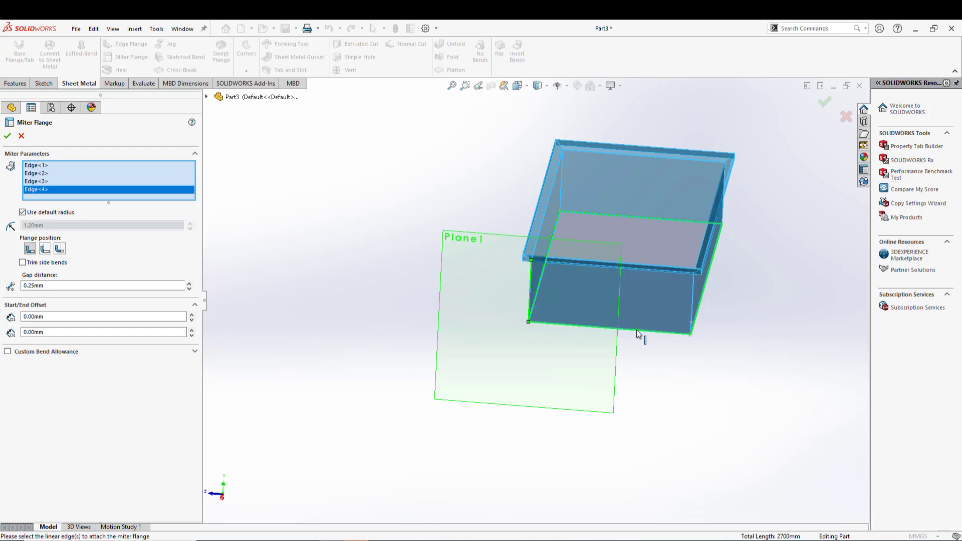
click(642, 333)
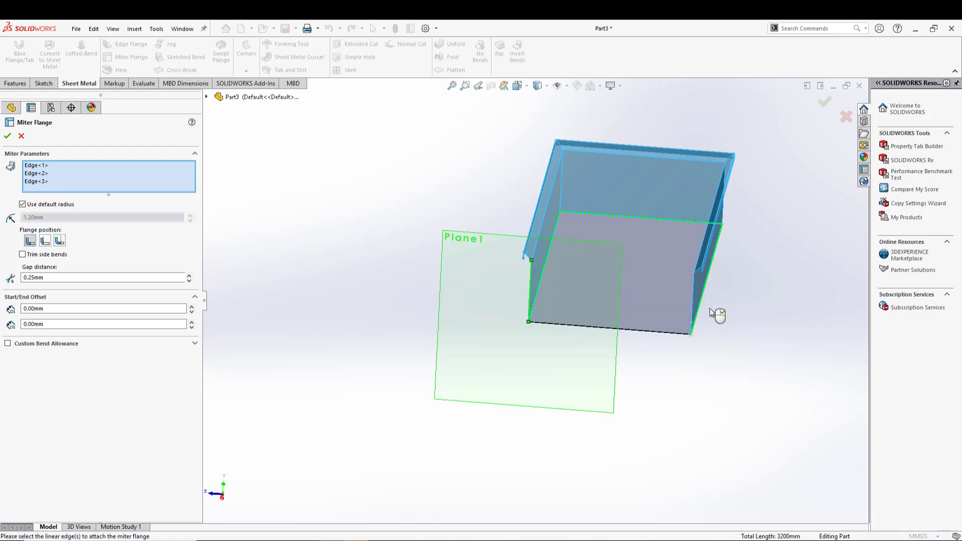
click(701, 306)
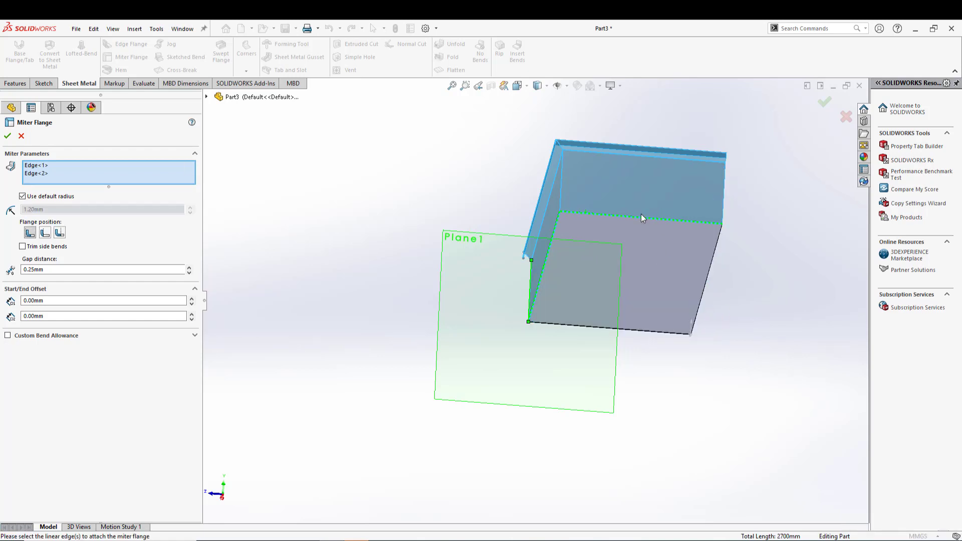
click(640, 219)
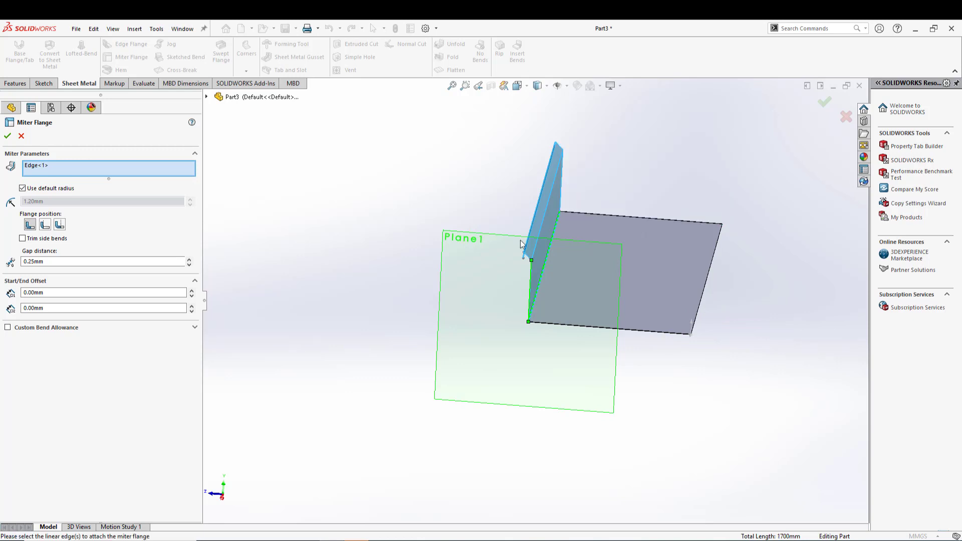
Extend the miter flange to the opposite long edge and the far short edge, leave the near short edge open, and accept the feature.
click(701, 303)
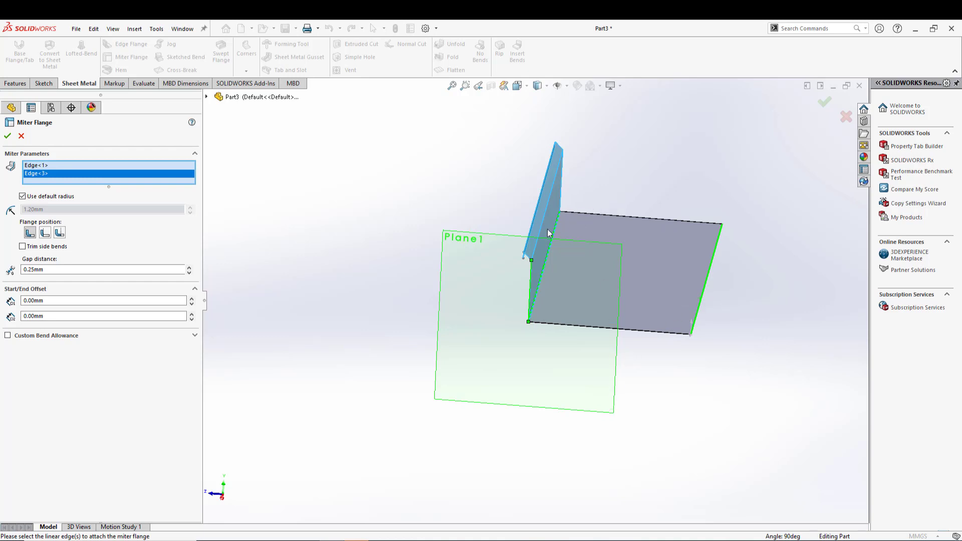
click(575, 216)
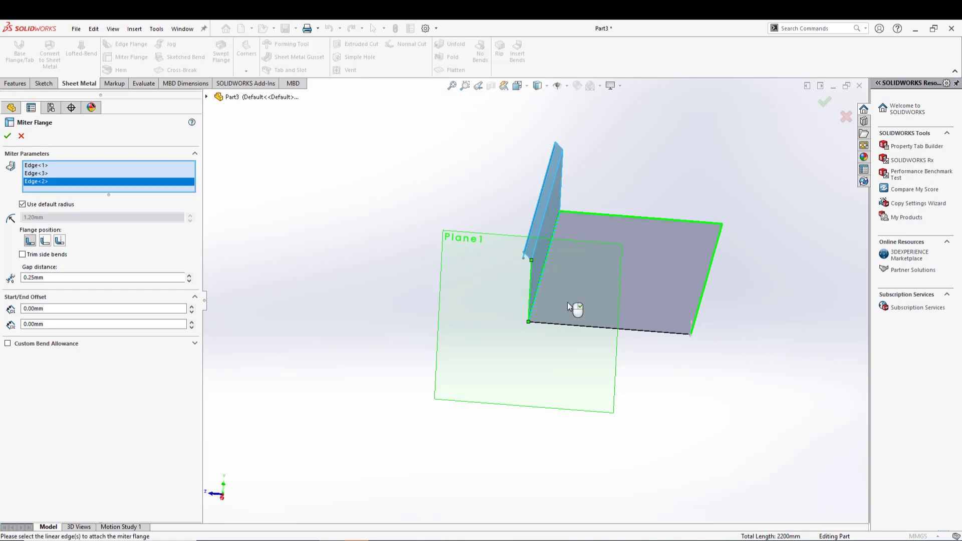
click(635, 334)
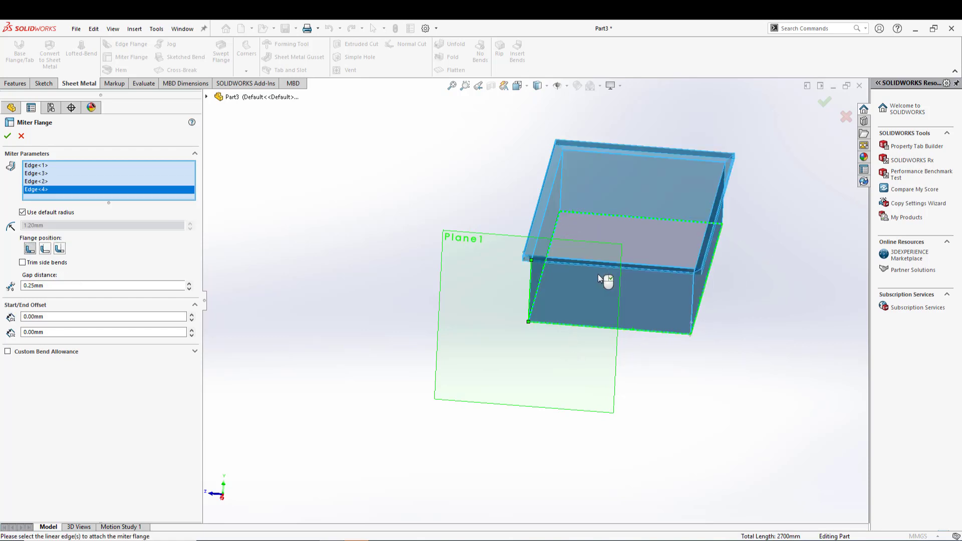
middle_drag(634, 318, 539, 324)
click(539, 322)
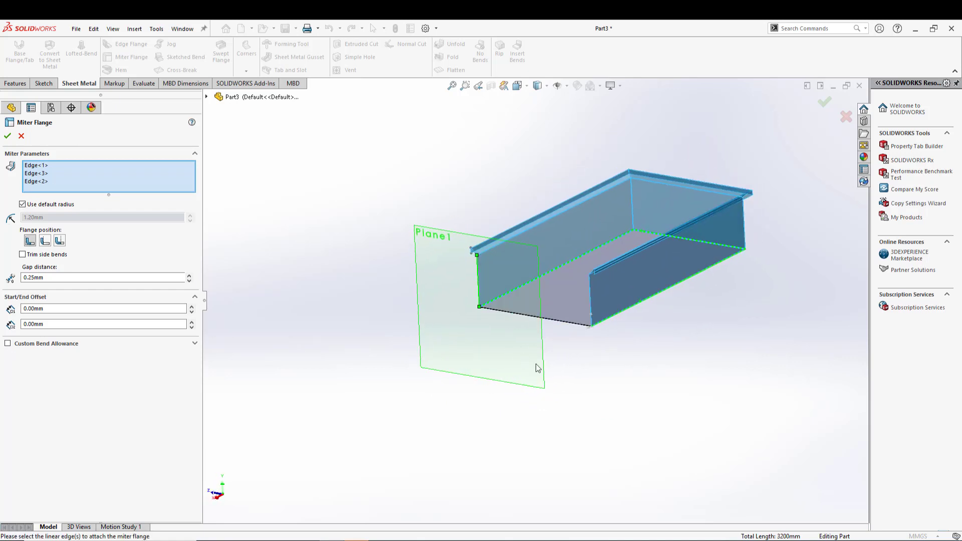
scroll(563, 374, up, 5)
middle_drag(563, 375, 471, 294)
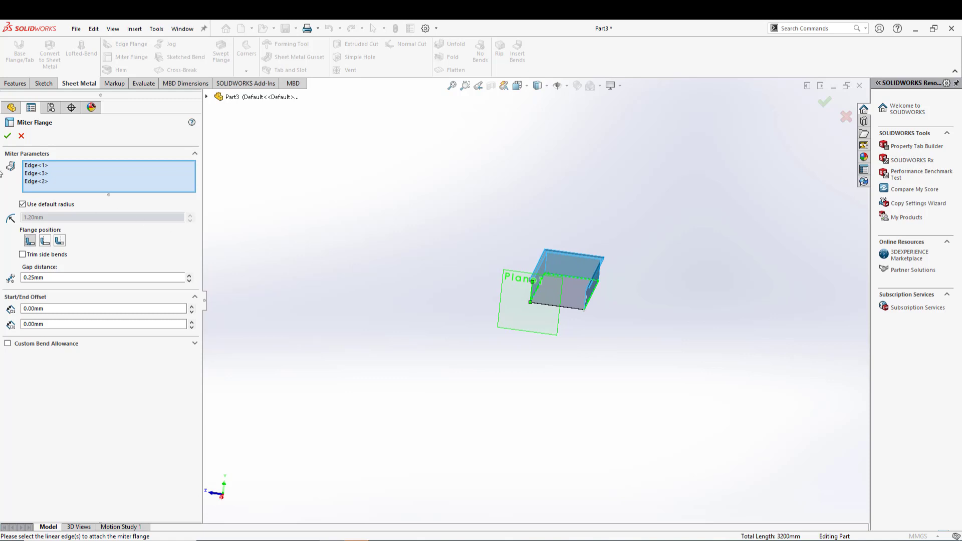
click(9, 136)
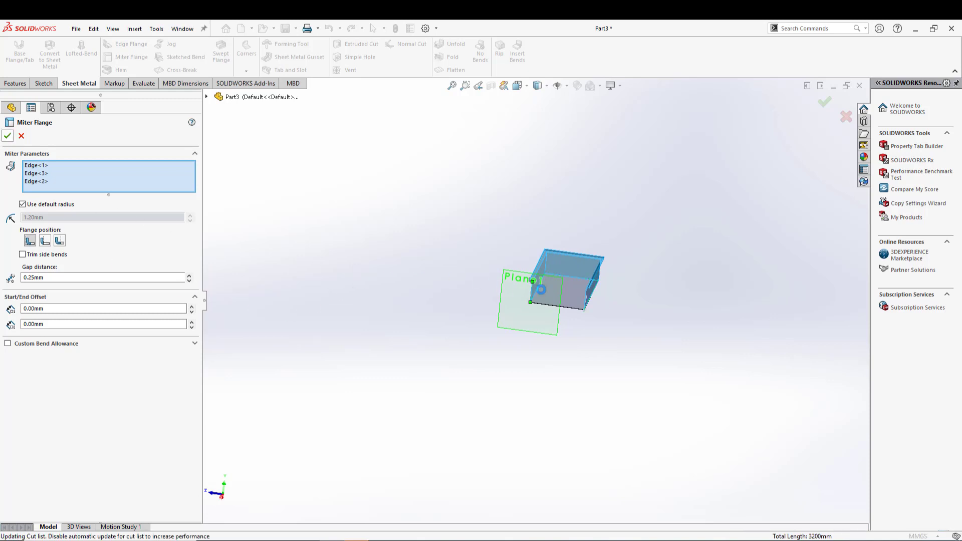
Edit the miter flange's profile sketch, set the long vertical line to 100 mm, and exit to rebuild the flange.
scroll(606, 283, down, 12)
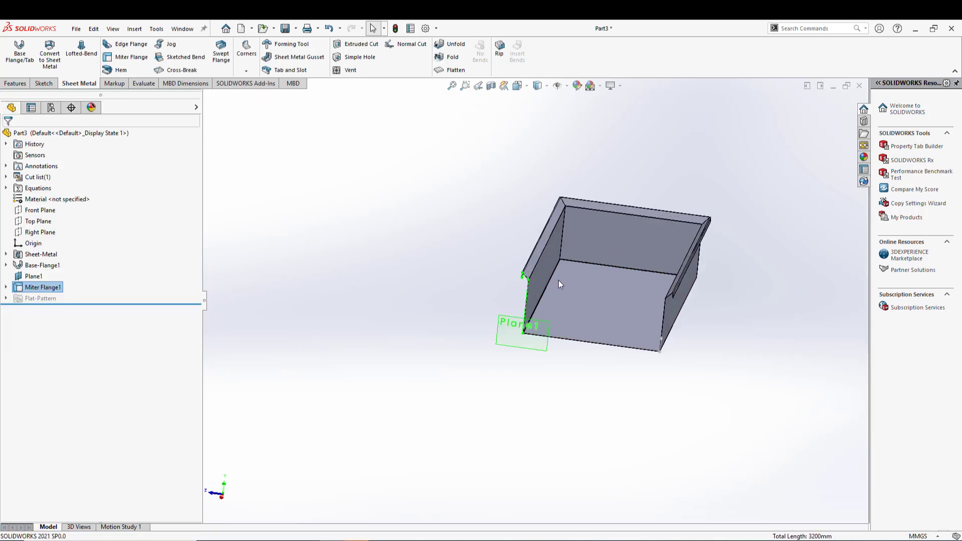
middle_drag(566, 326, 496, 423)
scroll(534, 411, up, 10)
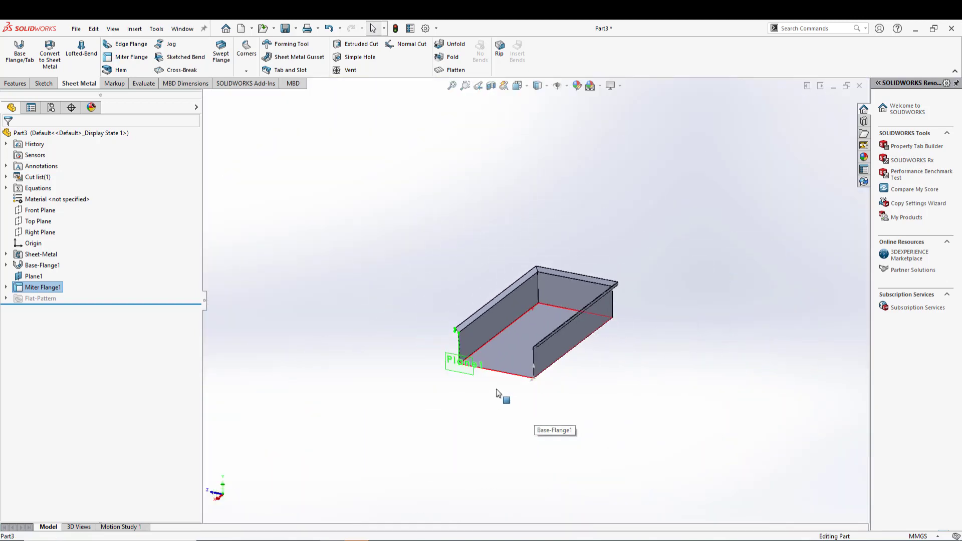
scroll(489, 389, down, 3)
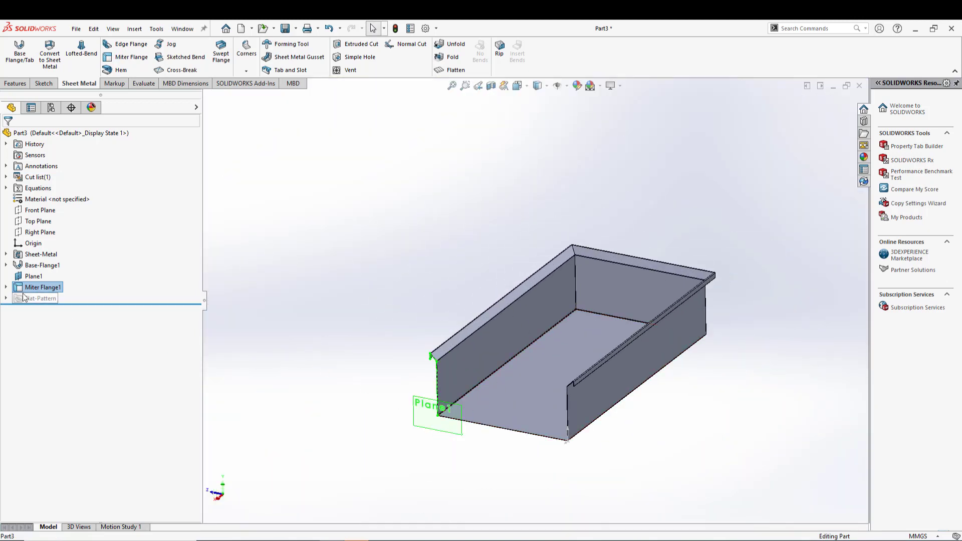
click(6, 288)
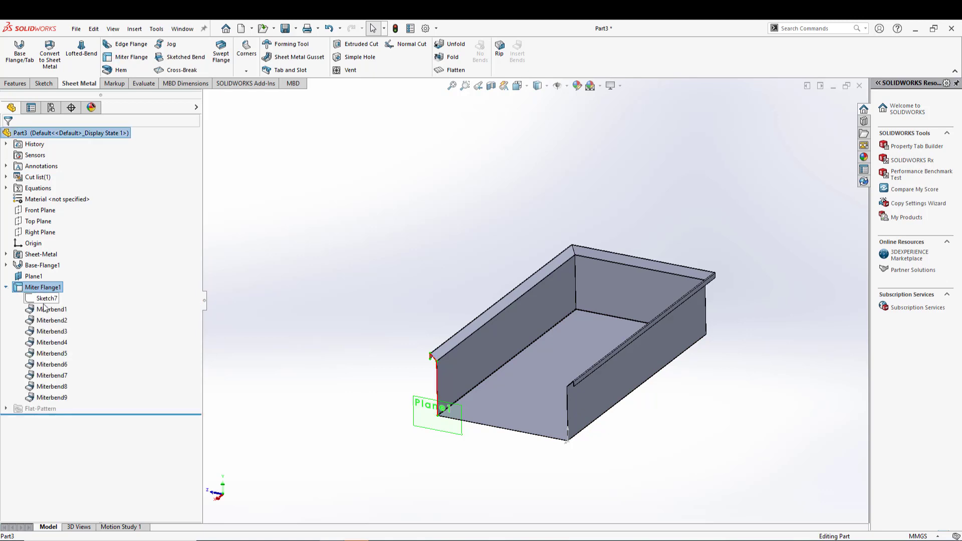
click(46, 298)
click(51, 267)
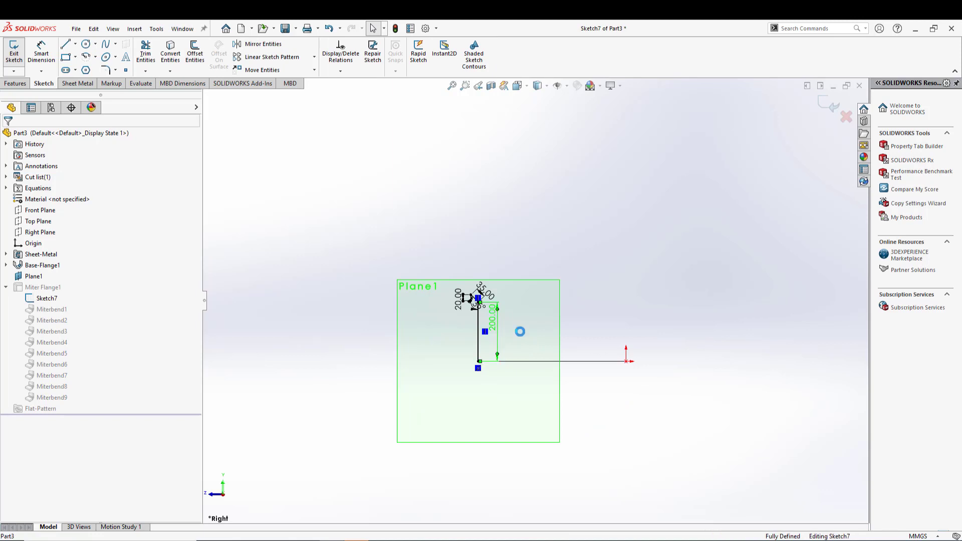
double_click(493, 320)
text(100)
key(Return)
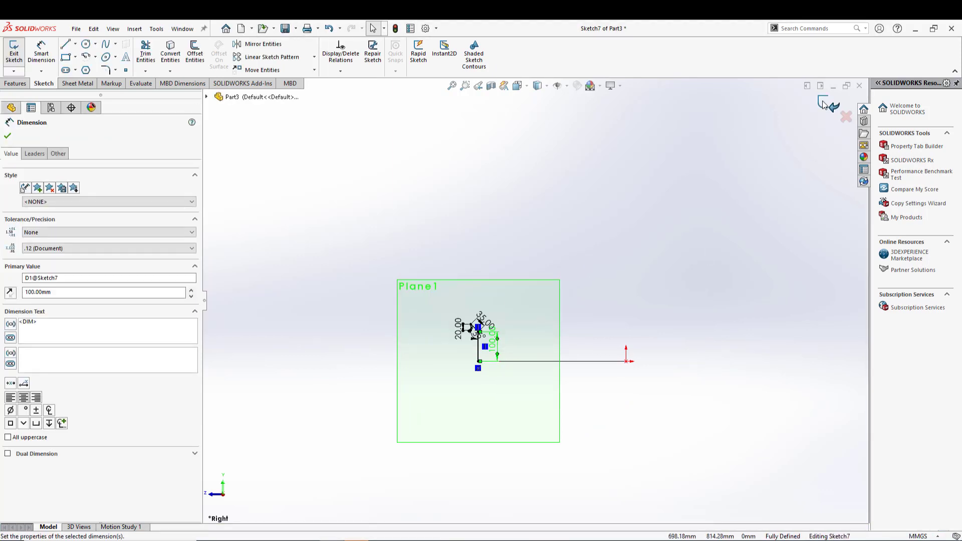
click(823, 104)
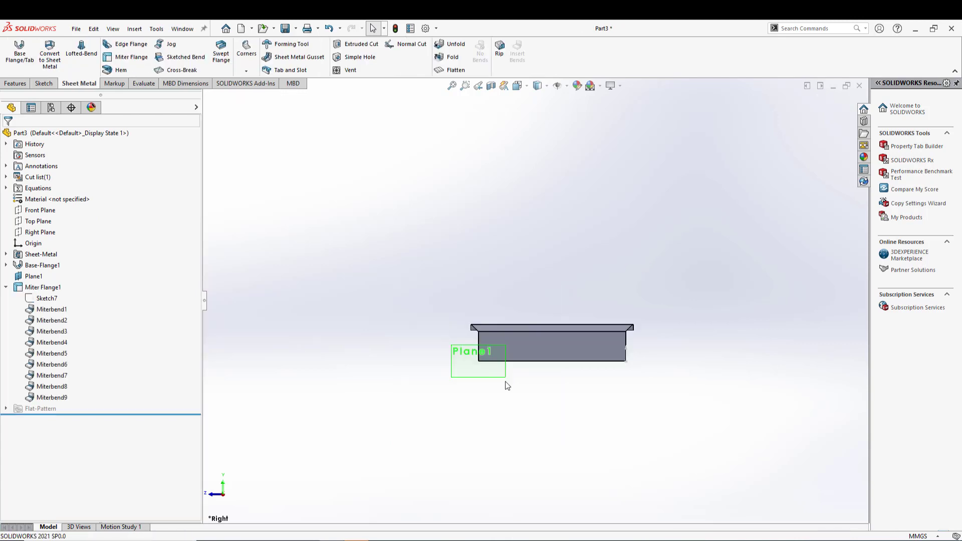
Reopen the miter flange's profile sketch and delete all of its lines and dimensions.
middle_drag(485, 386, 508, 407)
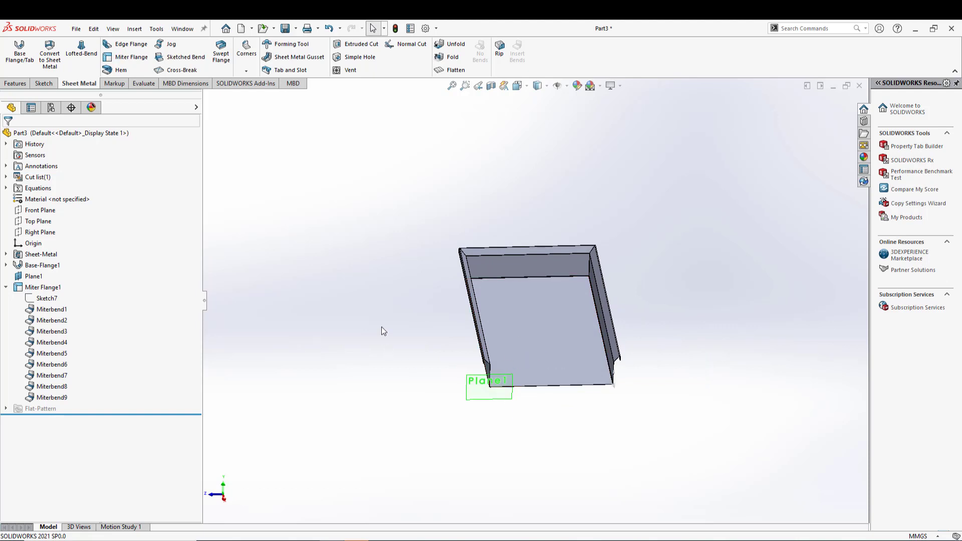
click(47, 298)
click(70, 272)
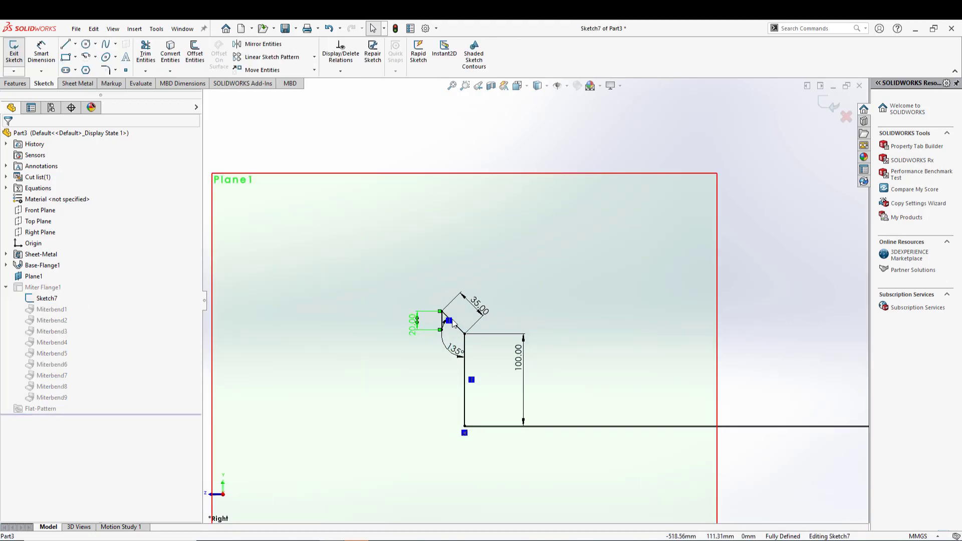
drag(574, 280, 388, 385)
key(Delete)
key(z)
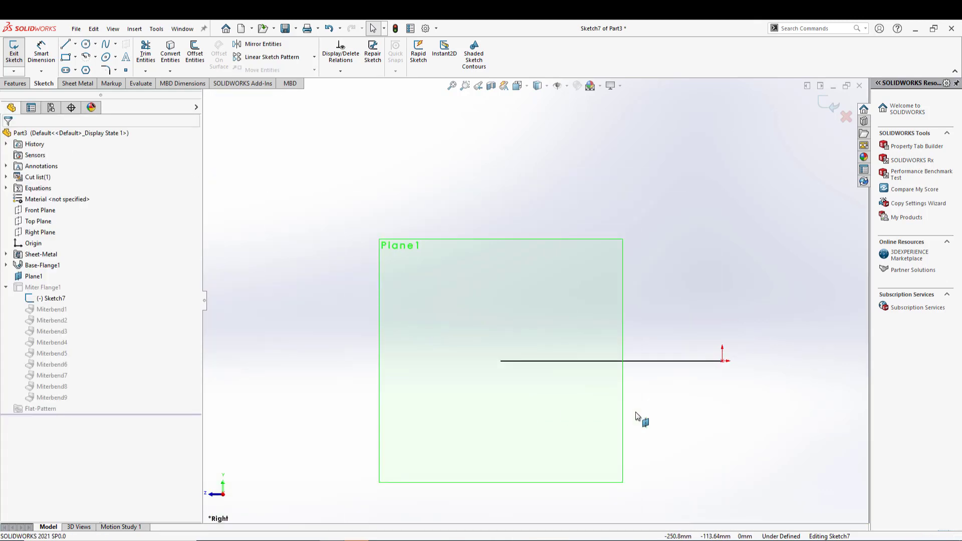
Sketch an L-shaped profile from the base's outer corner: about 57 mm straight down and about 16 mm horizontally inward.
right_drag(650, 418, 640, 462)
right_drag(656, 415, 490, 389)
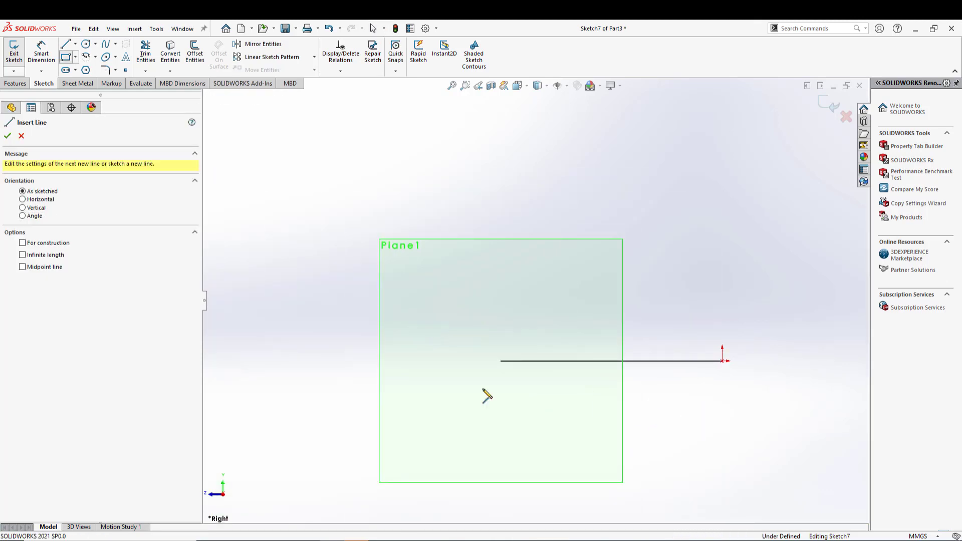
click(500, 360)
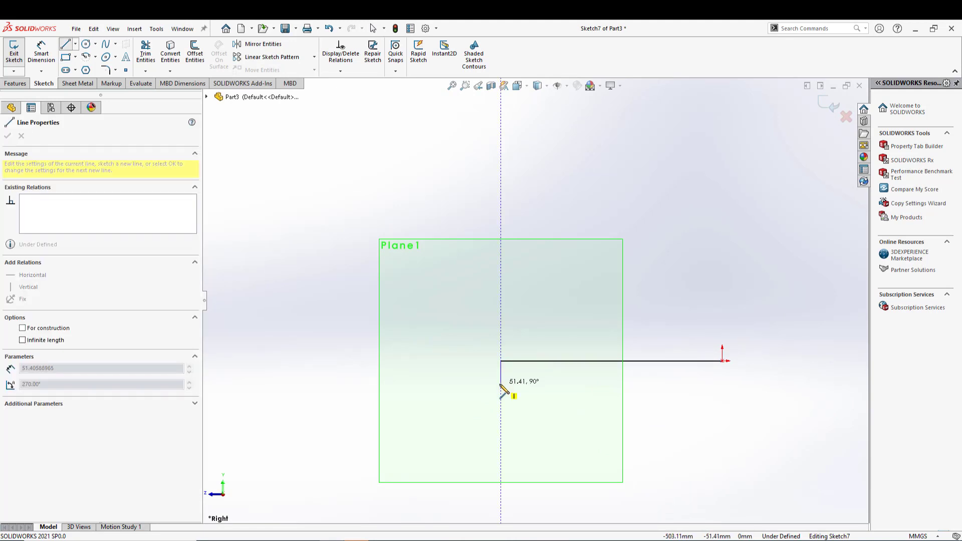
click(501, 396)
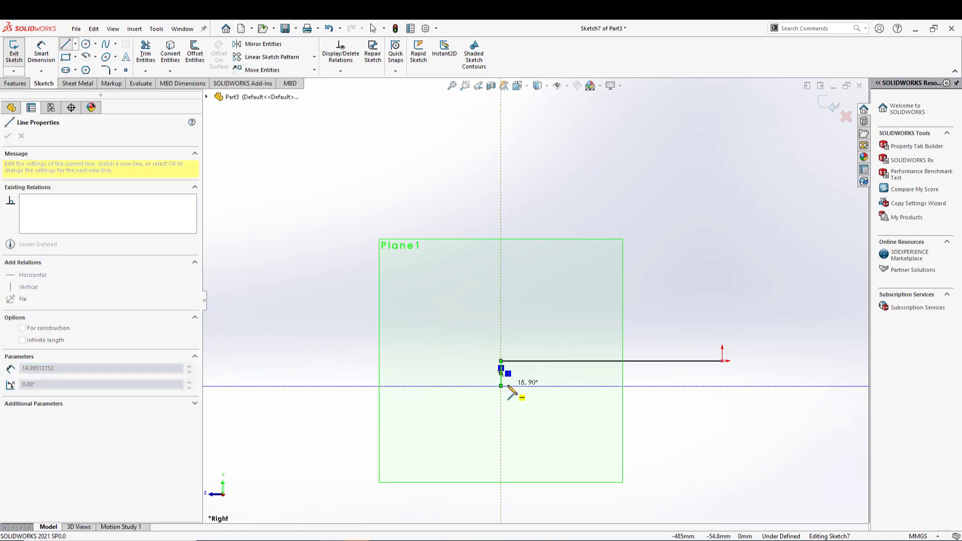
key(Escape)
Dimension the height between the base edge and the profile's lower horizontal line at 50 mm.
scroll(507, 397, down, 4)
right_drag(480, 410, 498, 329)
click(502, 321)
click(494, 351)
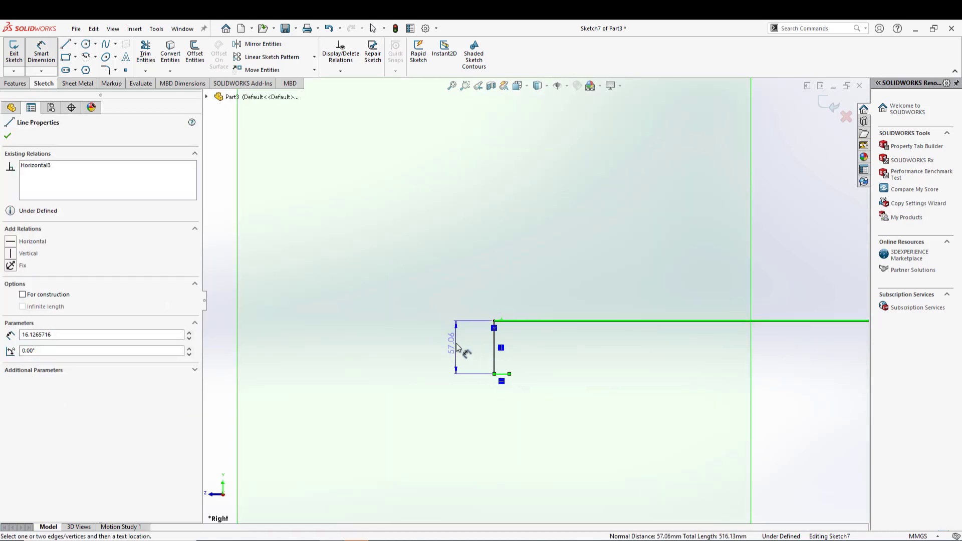
click(457, 349)
text(50)
key(Return)
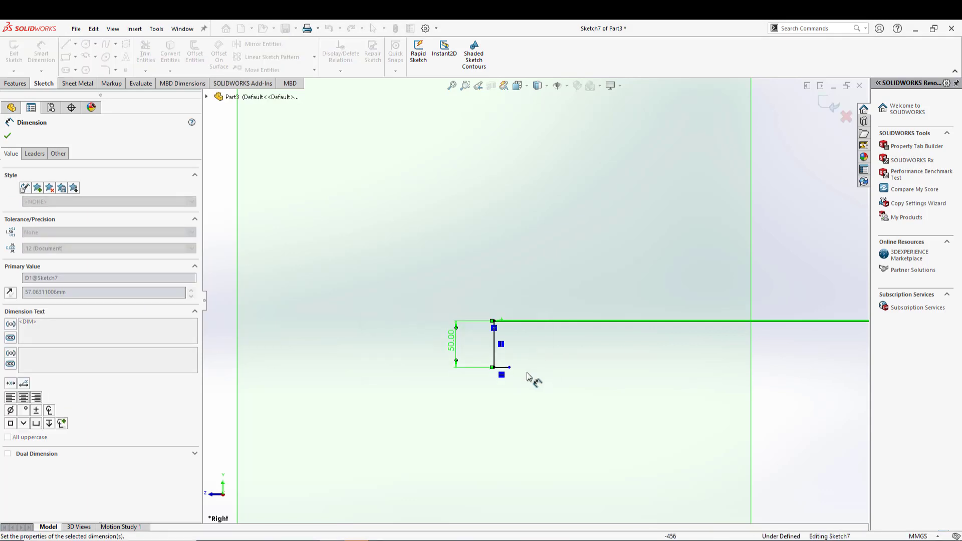
Dimension the profile's short horizontal line at 15 mm and exit the sketch to rebuild the miter flange.
click(503, 368)
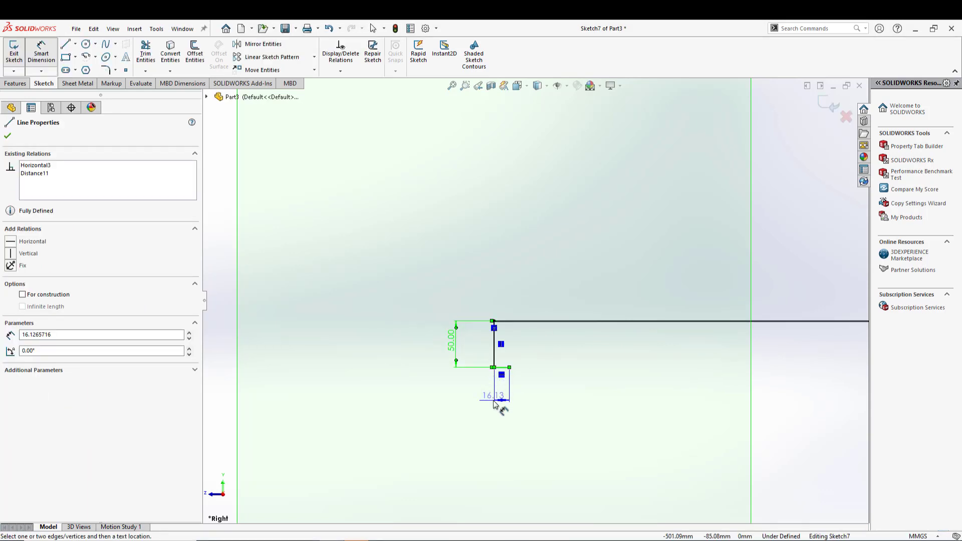
click(551, 407)
text(15)
key(Return)
scroll(515, 381, up, 5)
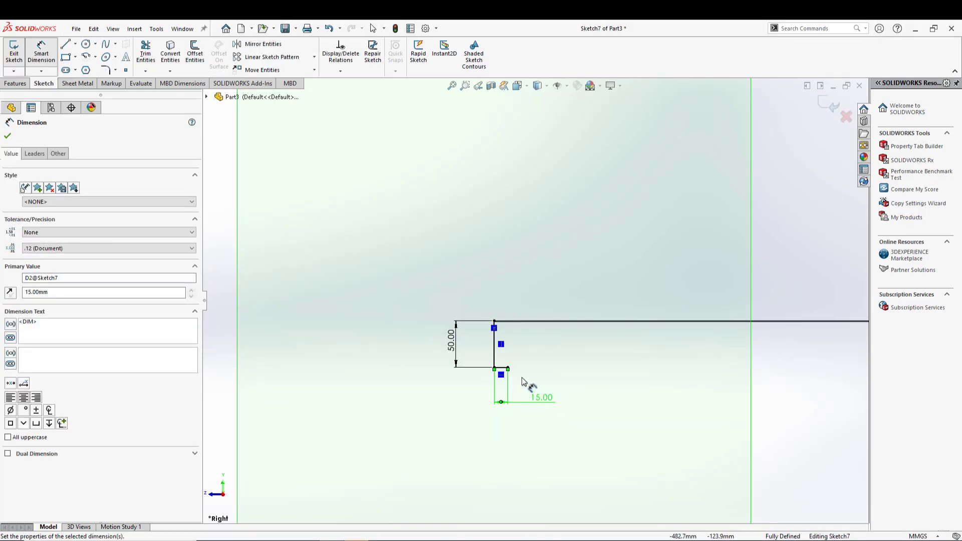
middle_drag(531, 383, 553, 393)
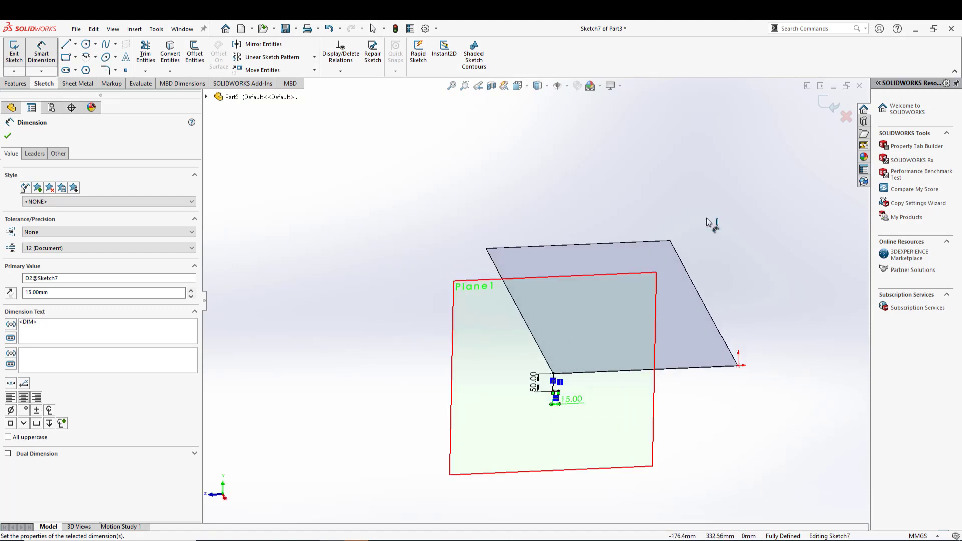
click(821, 109)
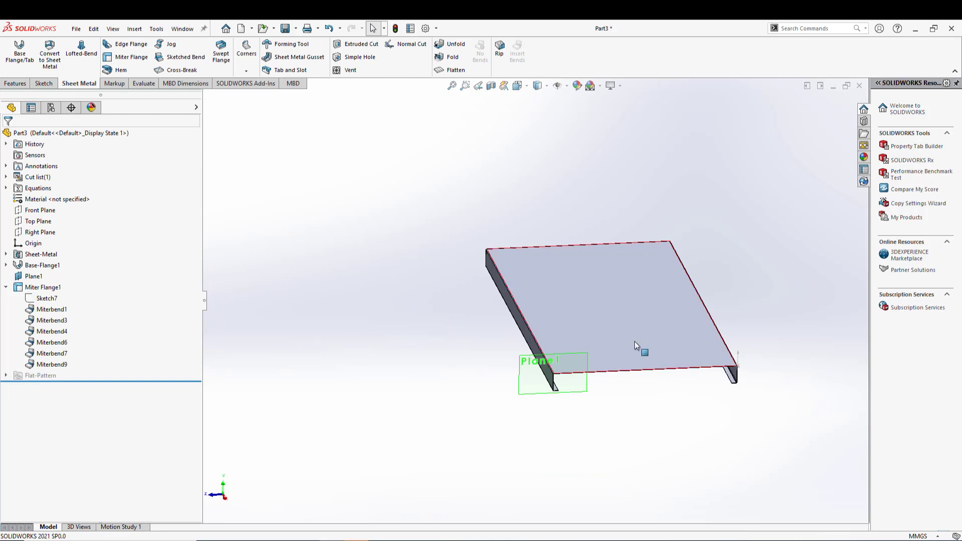
middle_drag(646, 377, 591, 345)
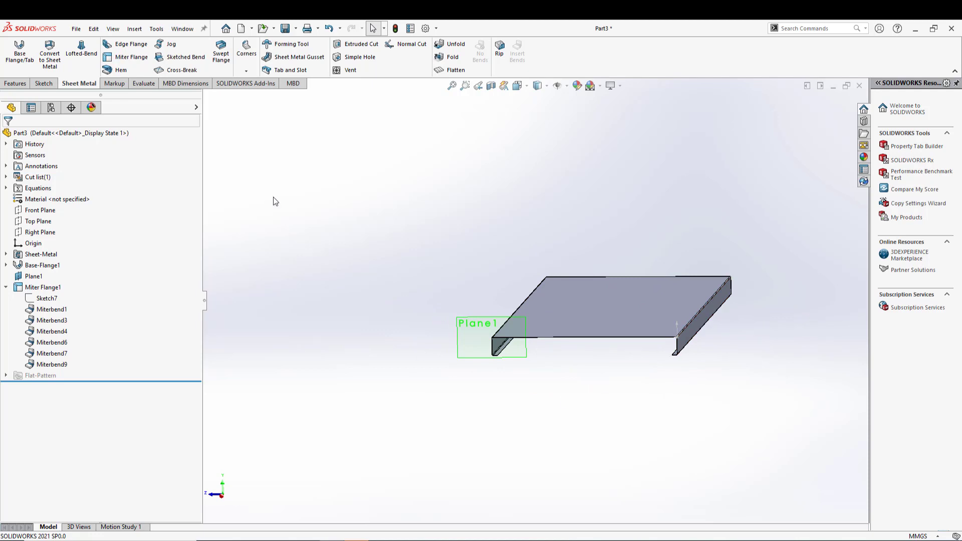
middle_drag(499, 410, 621, 357)
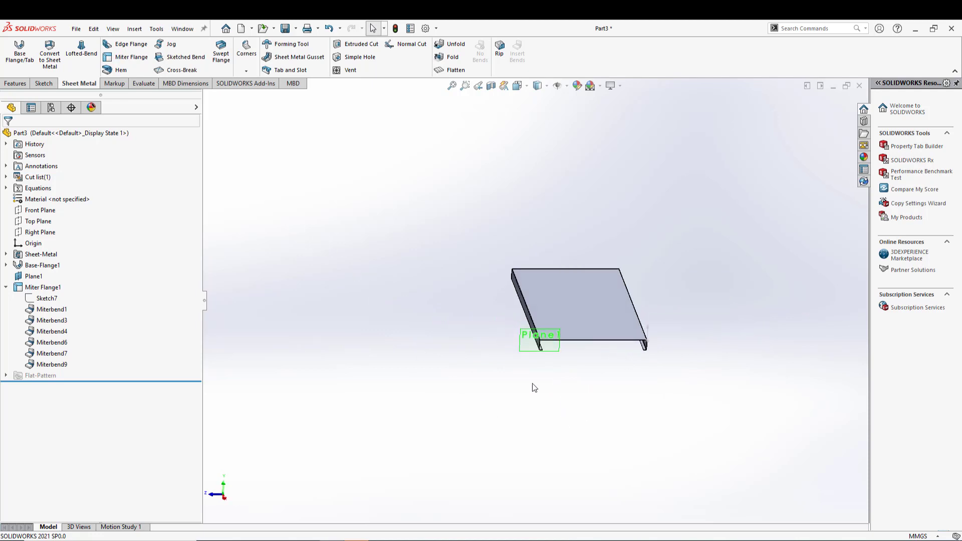